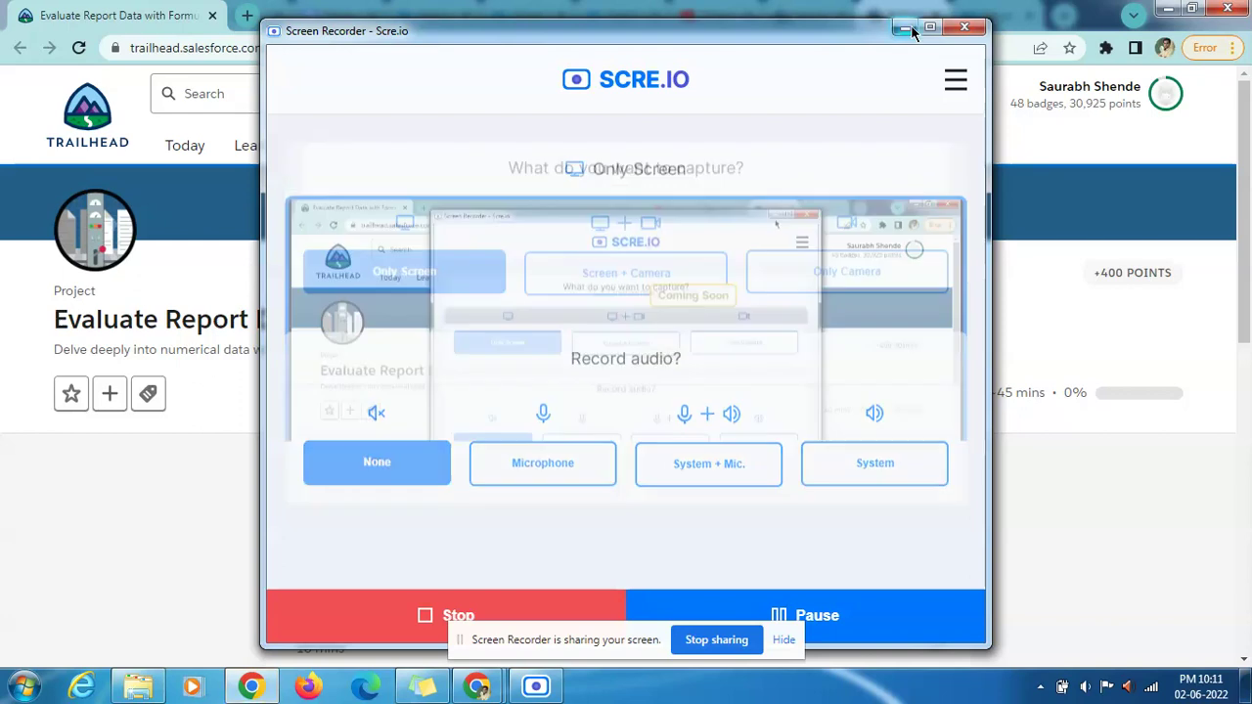
- Open the Summarize Report Data unit in a new browser tab
left_click_drag(588, 650, 711, 690)
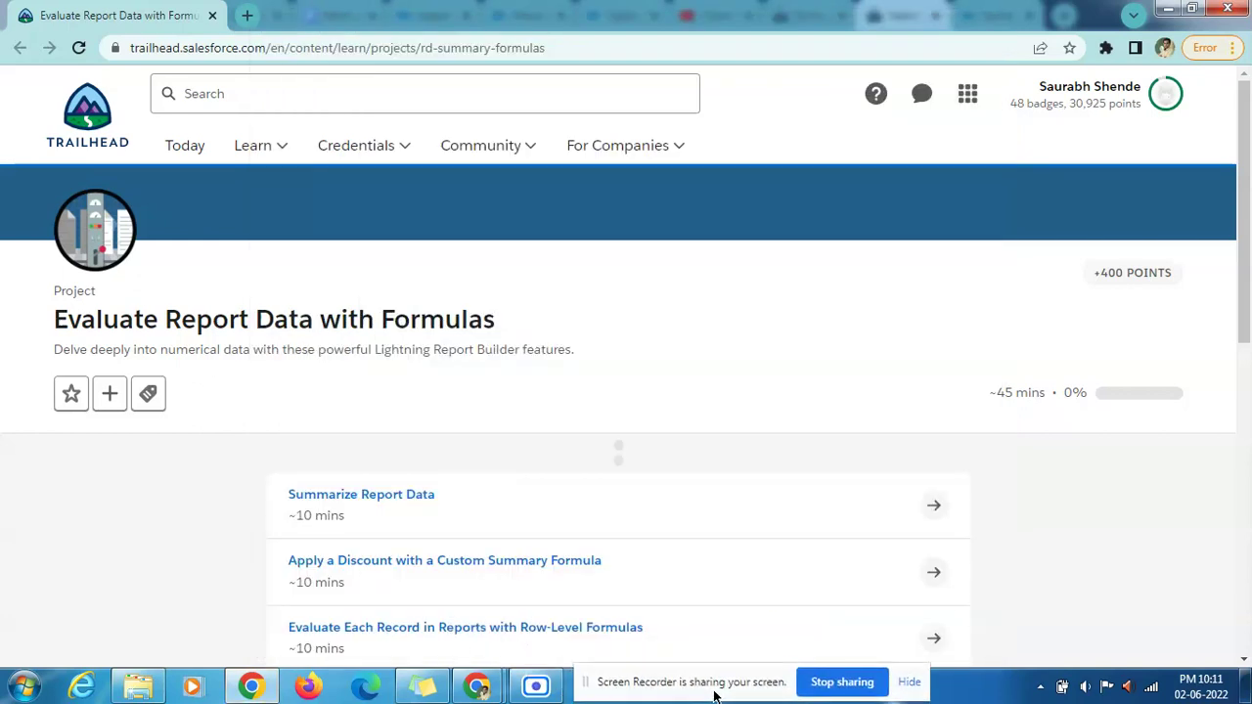
triple_click(396, 313)
left_click(553, 338)
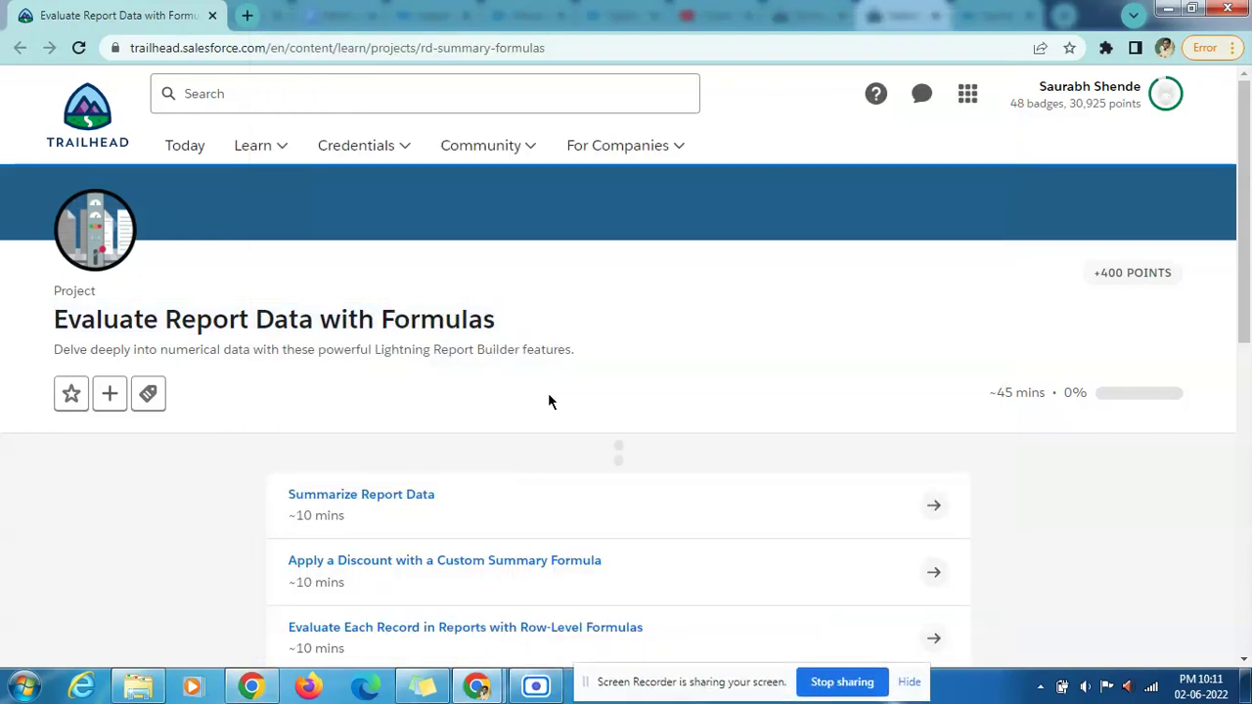
scroll(453, 400, "down", 1)
middle_click(410, 402)
left_click(332, 12)
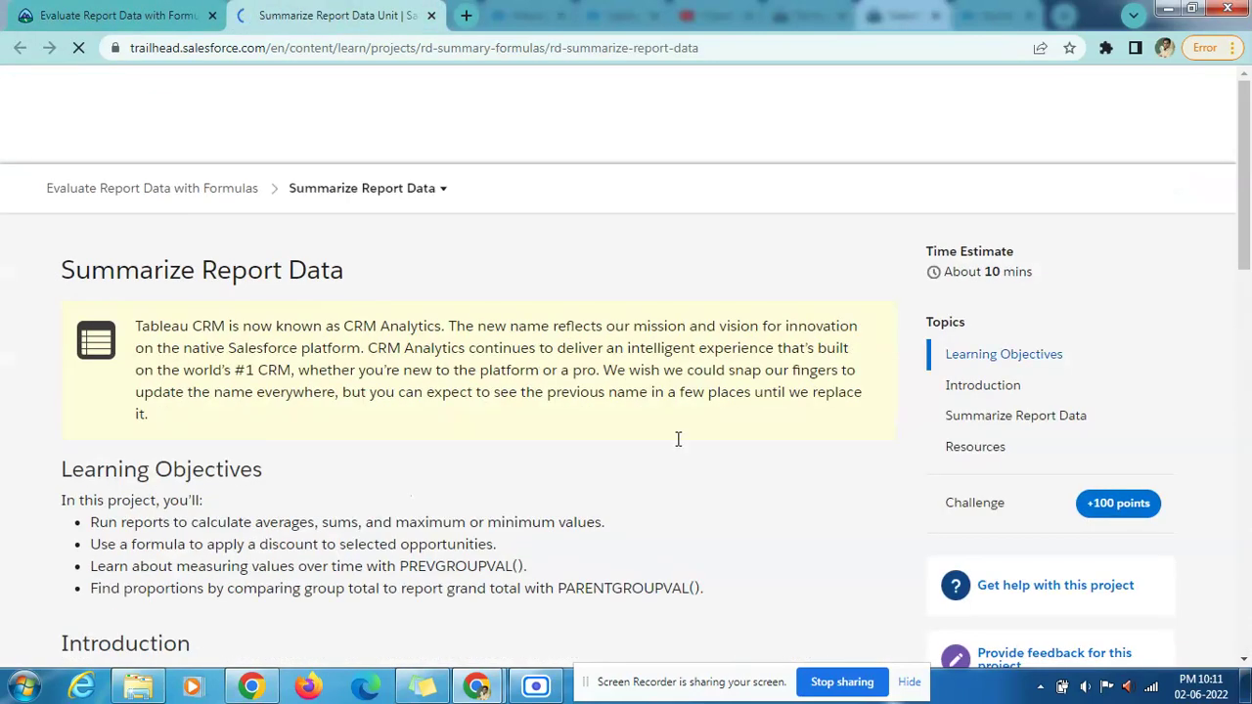
- Launch the hands-on playground org from the unit's challenge section
left_click(974, 503)
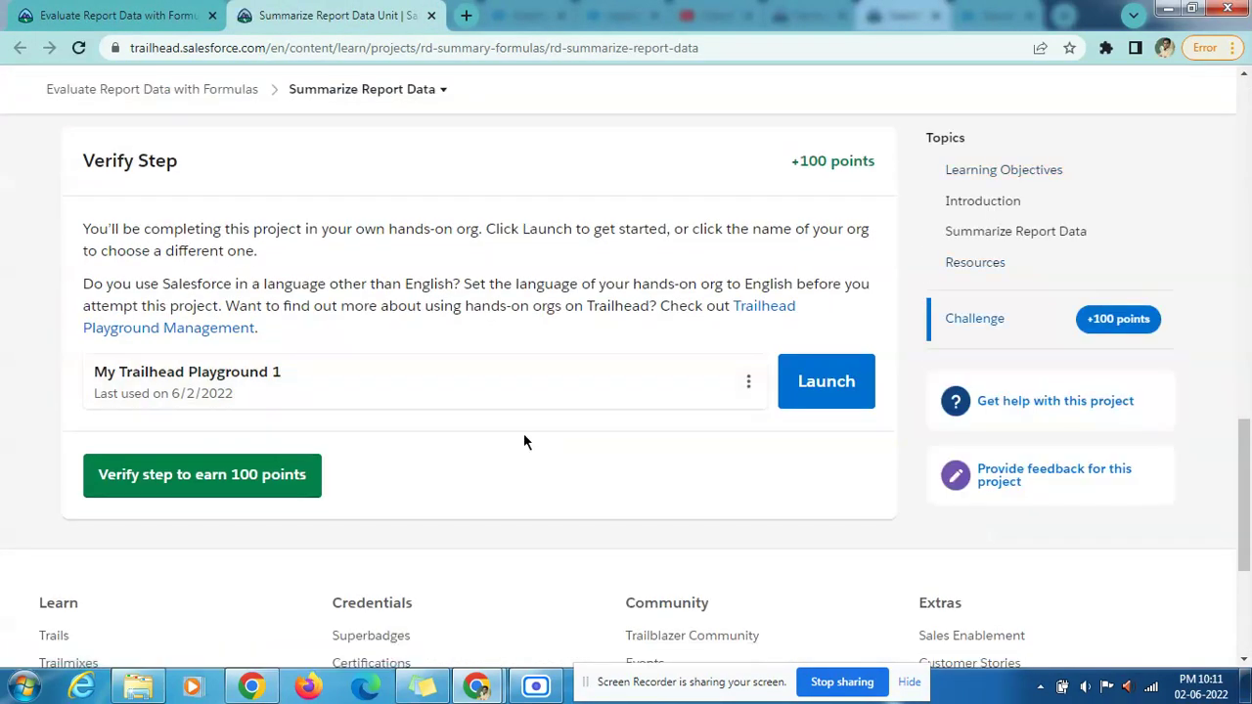
left_click(821, 389)
left_click_drag(590, 12, 433, 8)
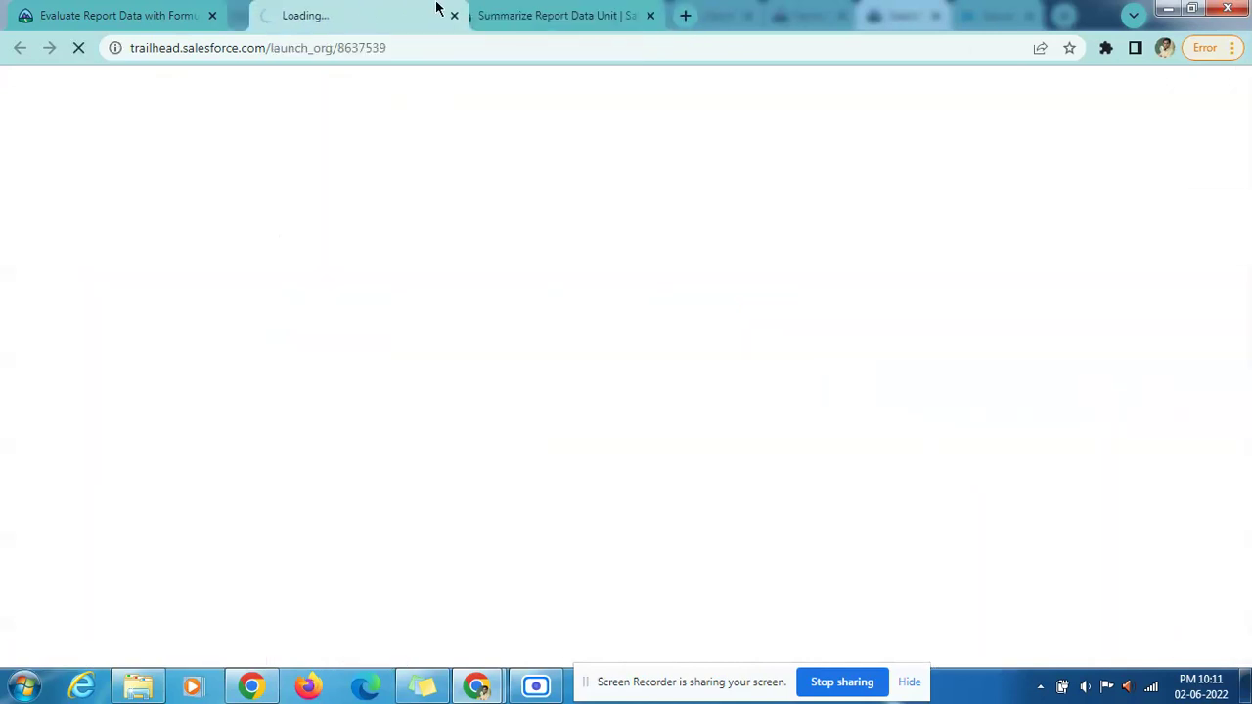
left_click(587, 15)
- Scroll the unit to its numbered report-building steps
scroll(597, 126, "up", 6)
scroll(645, 245, "up", 5)
scroll(645, 245, "up", 3)
scroll(646, 245, "down", 2)
scroll(641, 243, "down", 2)
scroll(637, 240, "down", 2)
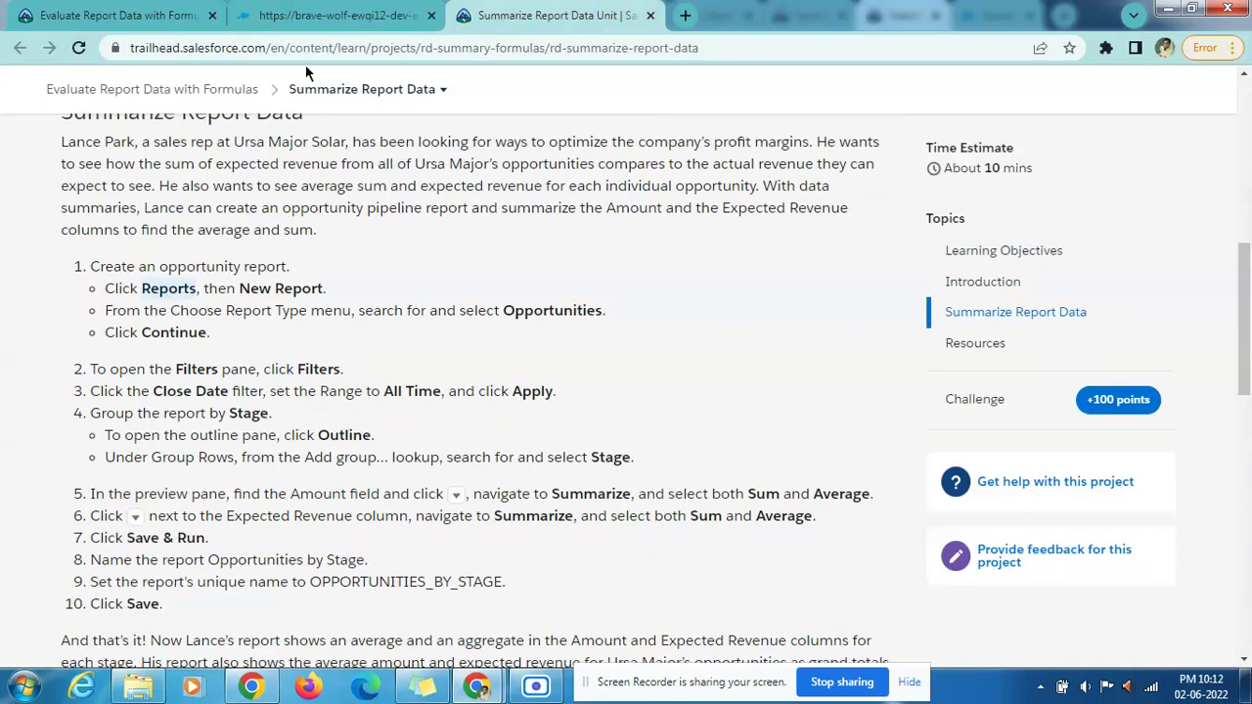
- Go to the Reports page in the Salesforce playground org
left_click(329, 9)
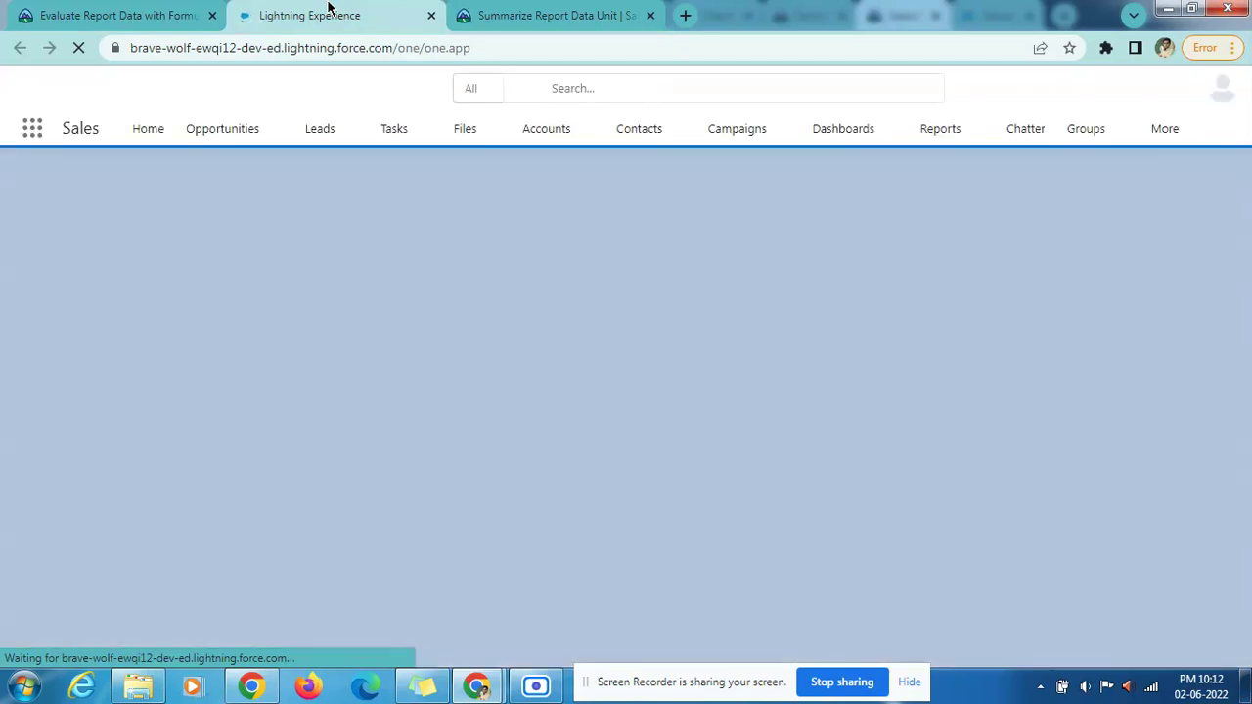
left_click(497, 10)
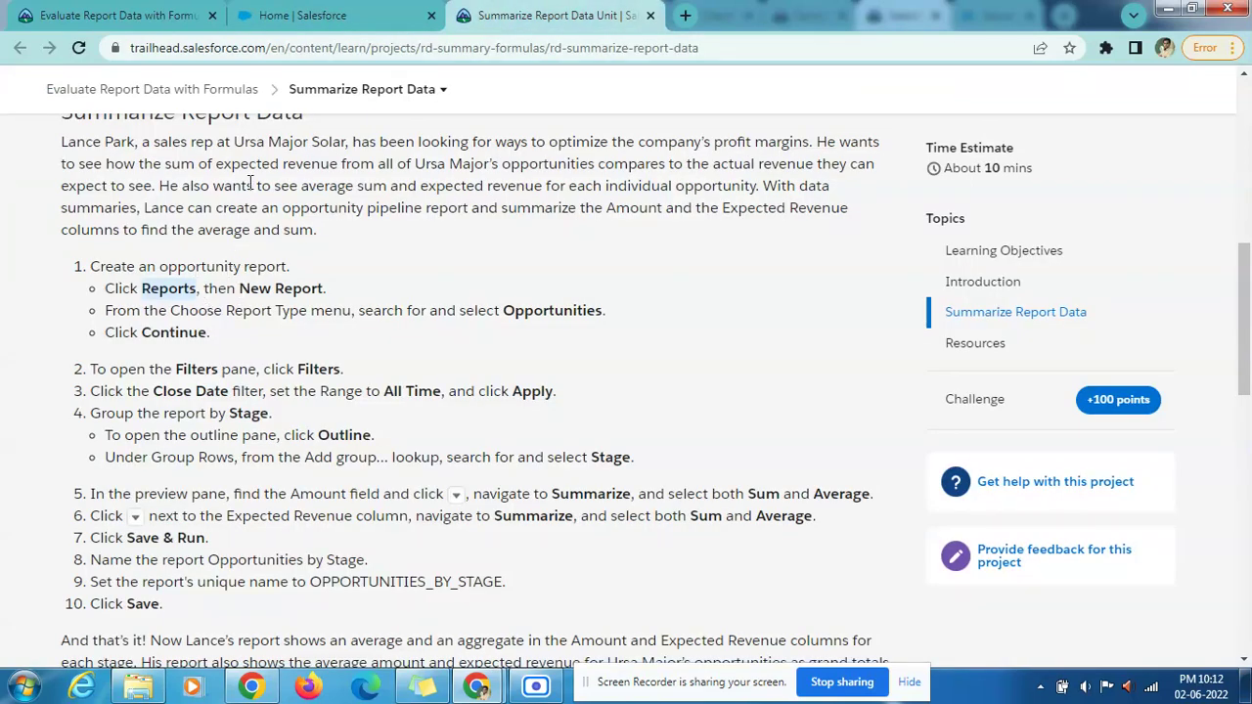
left_click(347, 12)
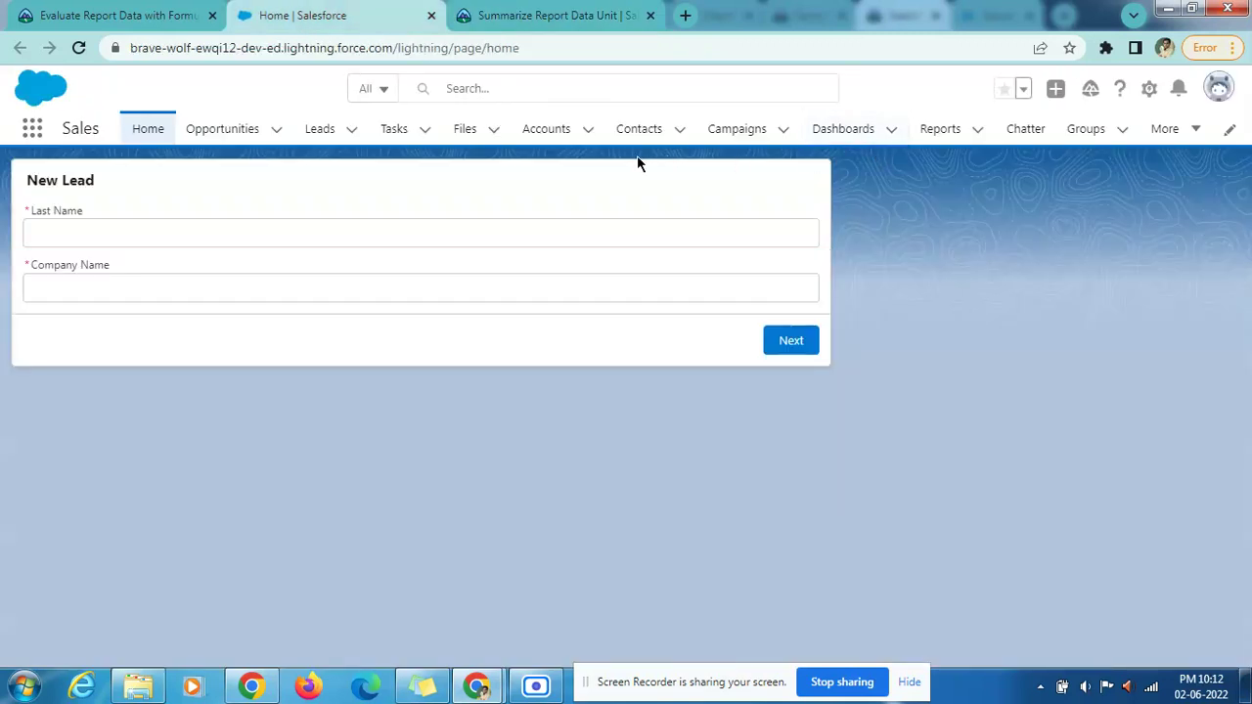
left_click(941, 129)
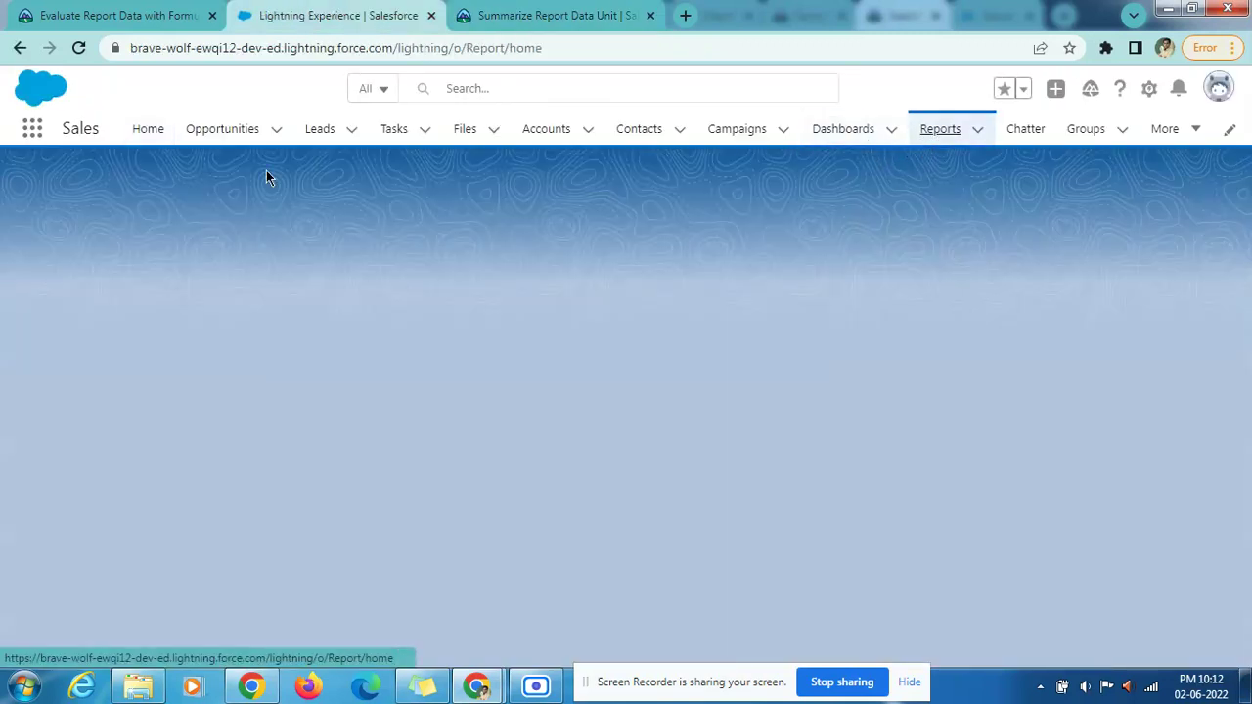
- Start a new report so the report type choices appear
left_click(480, 15)
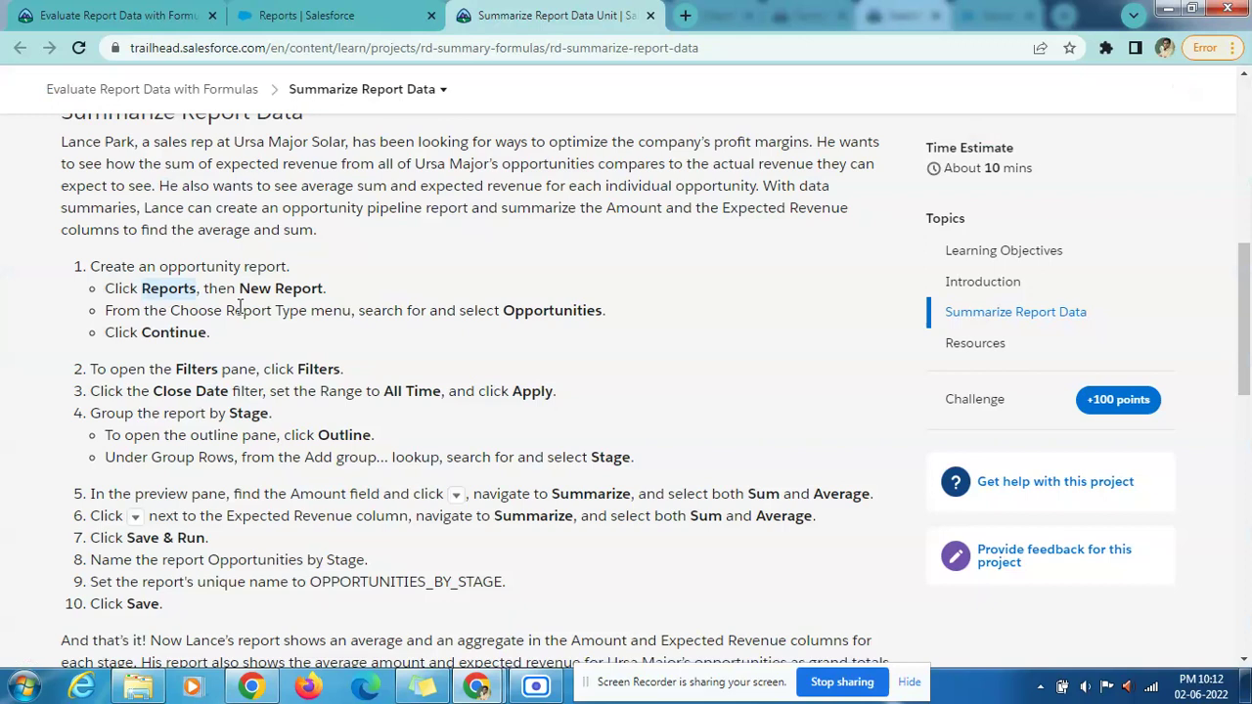
left_click(322, 14)
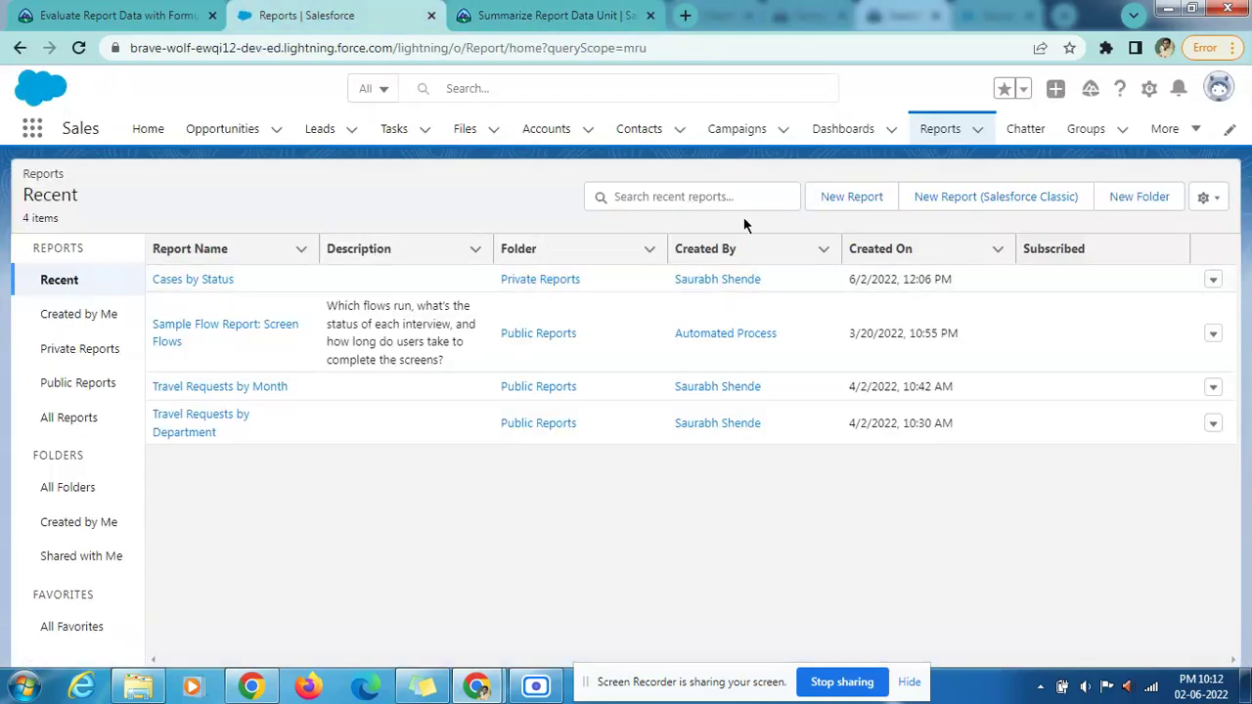
left_click(847, 196)
left_click(565, 14)
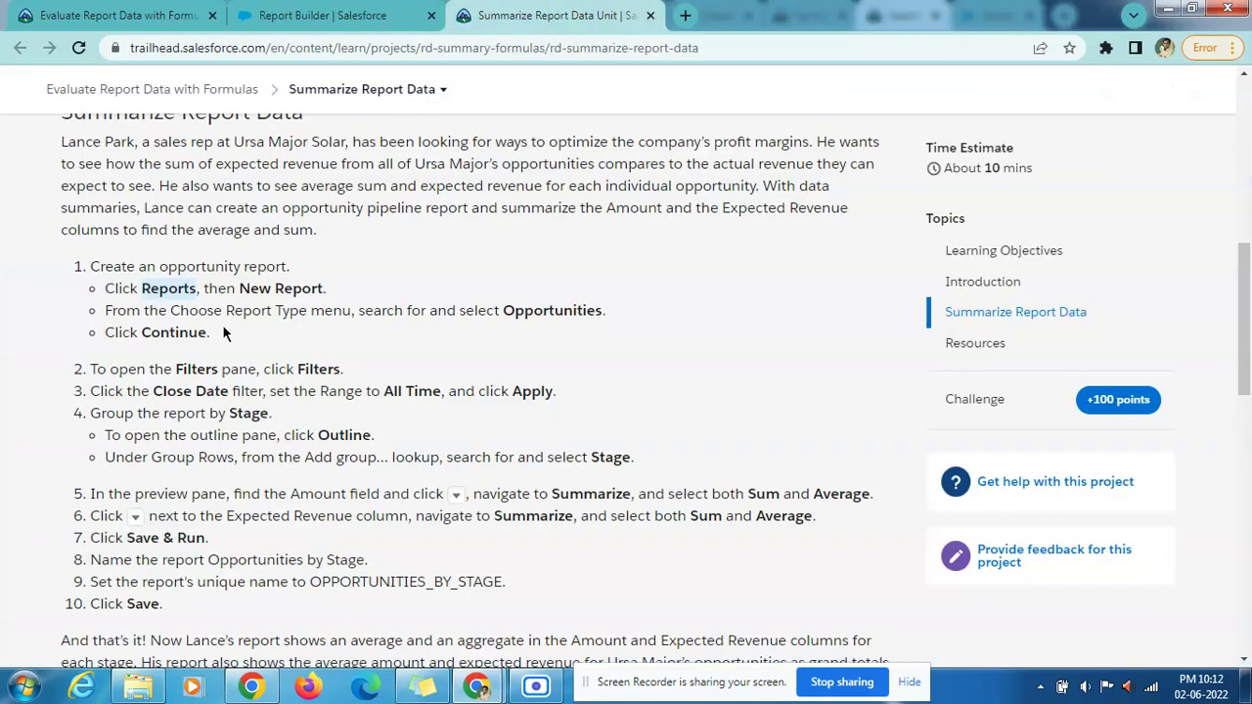
left_click(324, 8)
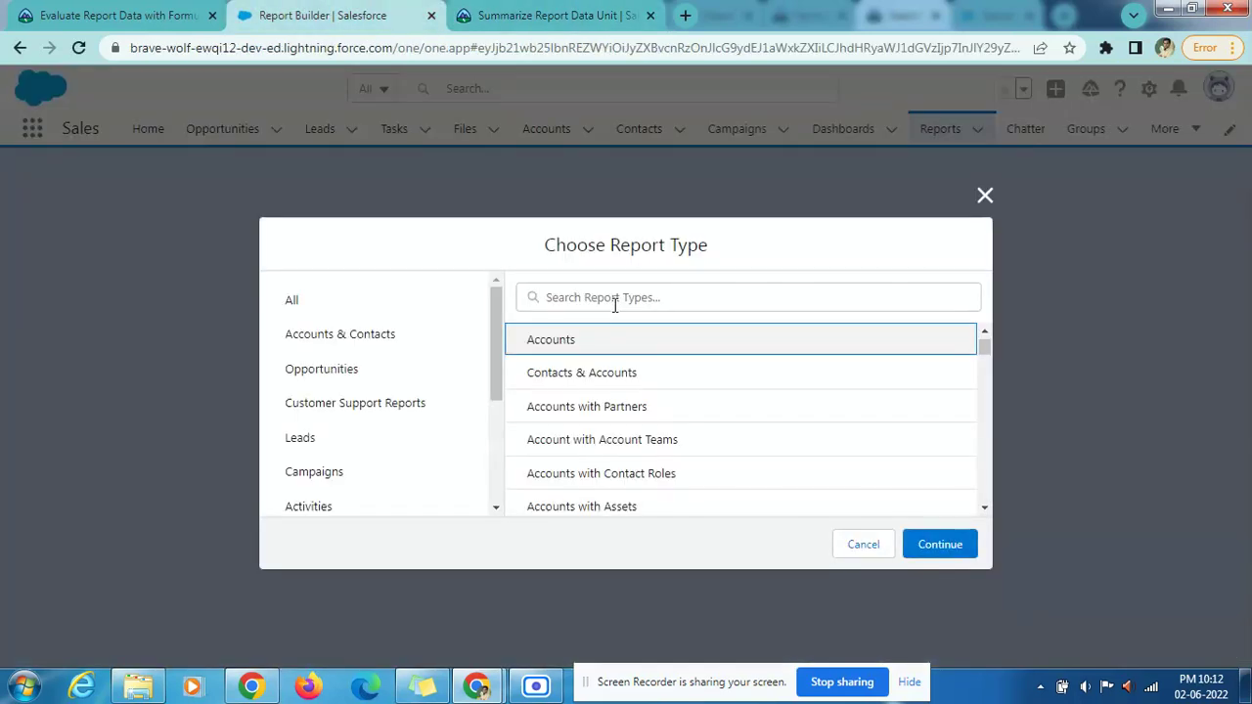
- Create a new report from the Opportunities report type
left_click(610, 301)
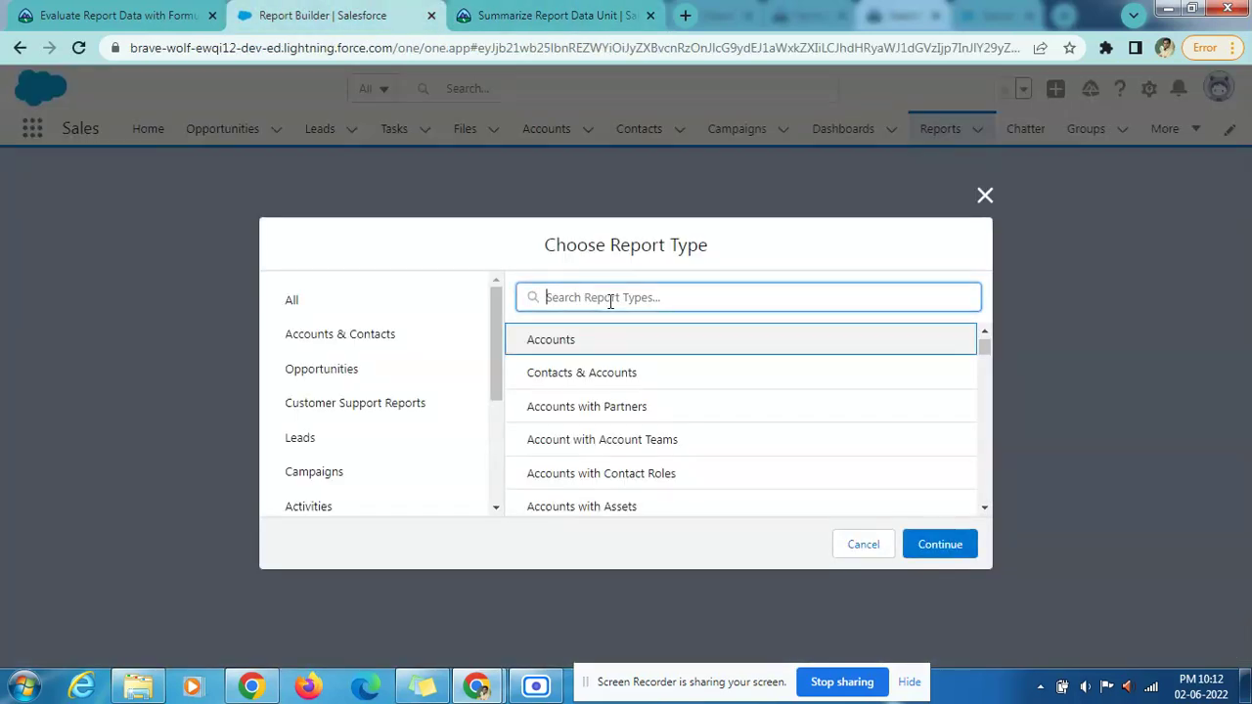
type("Opportunities")
left_click(590, 343)
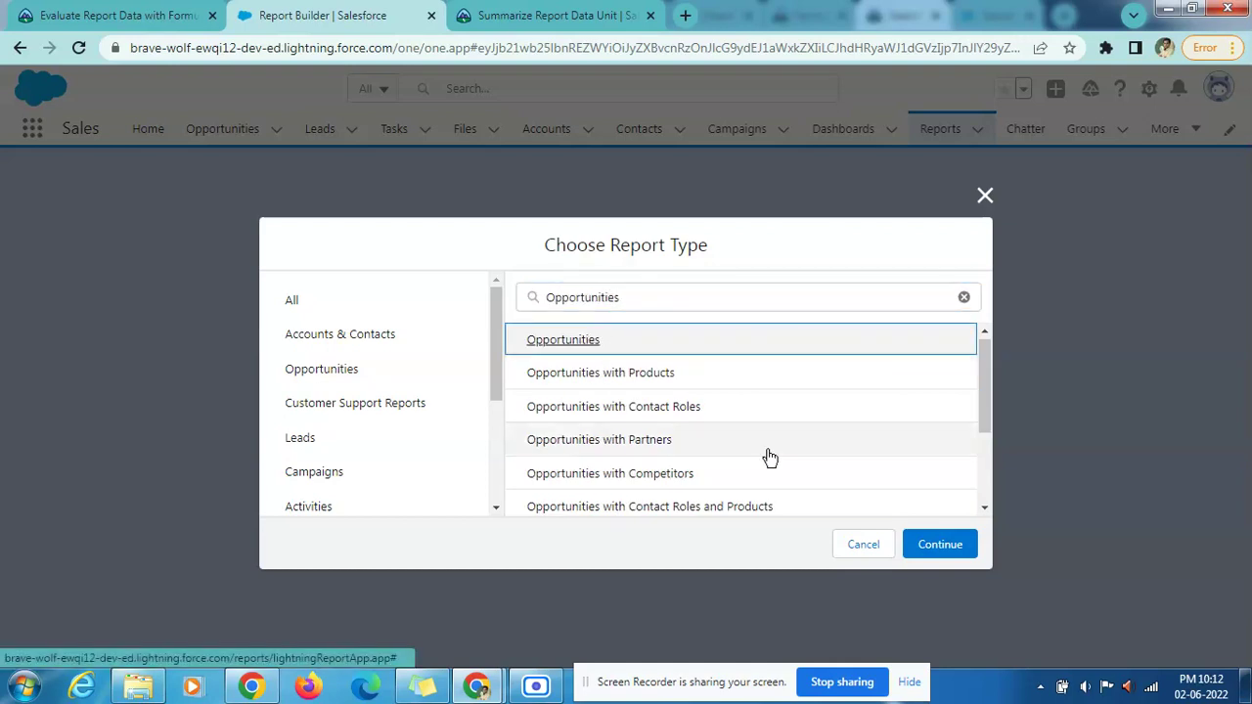
left_click(918, 554)
- Show the new report's Filters and find Close Date in the Trailhead steps
left_click(601, 10)
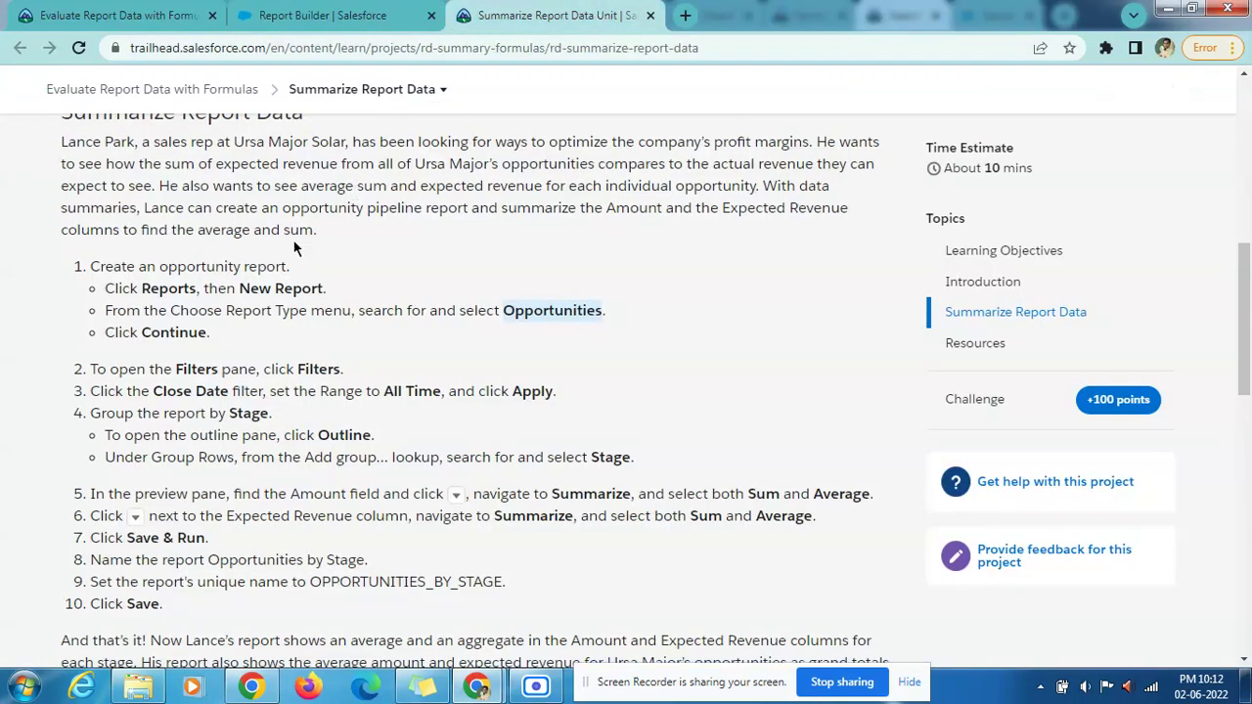
left_click(379, 15)
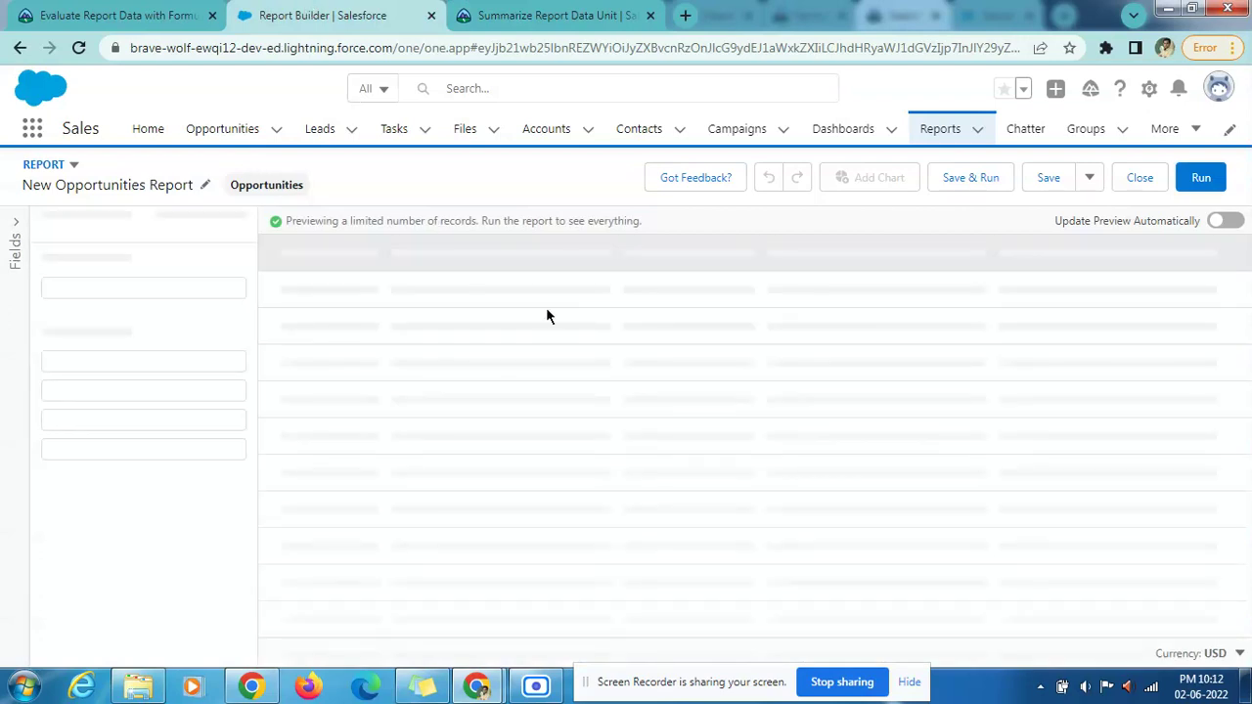
left_click(507, 10)
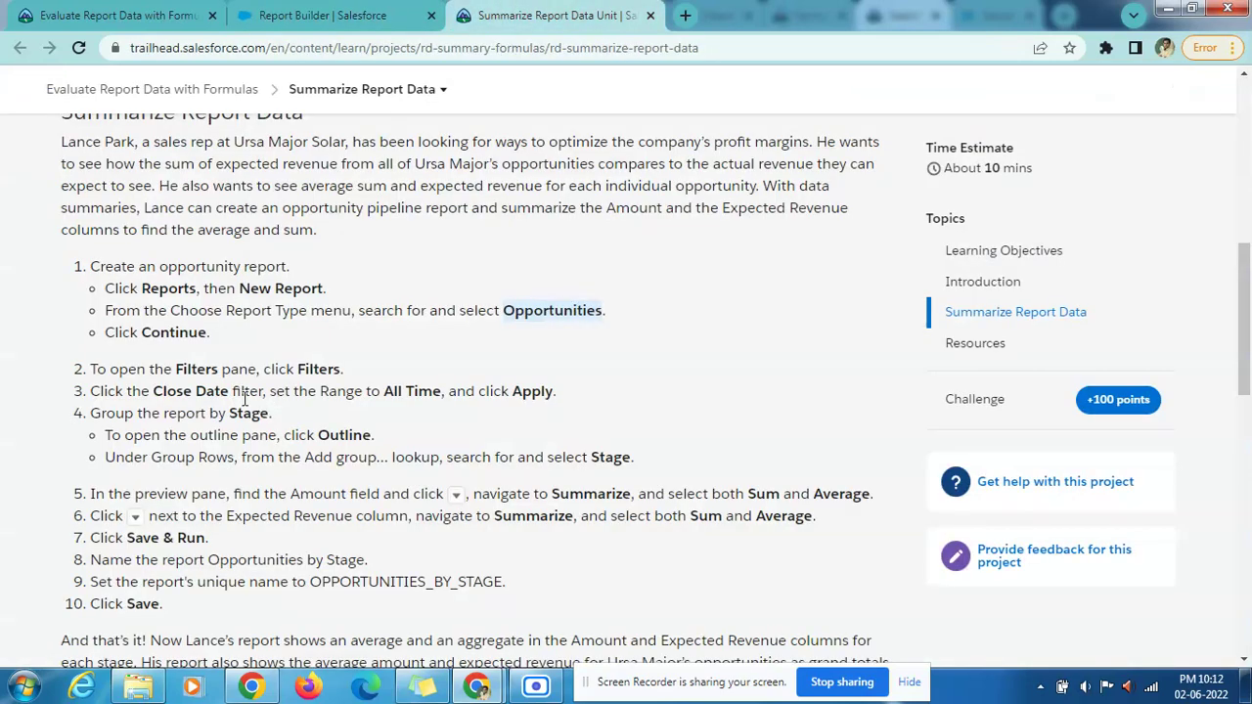
left_click(347, 15)
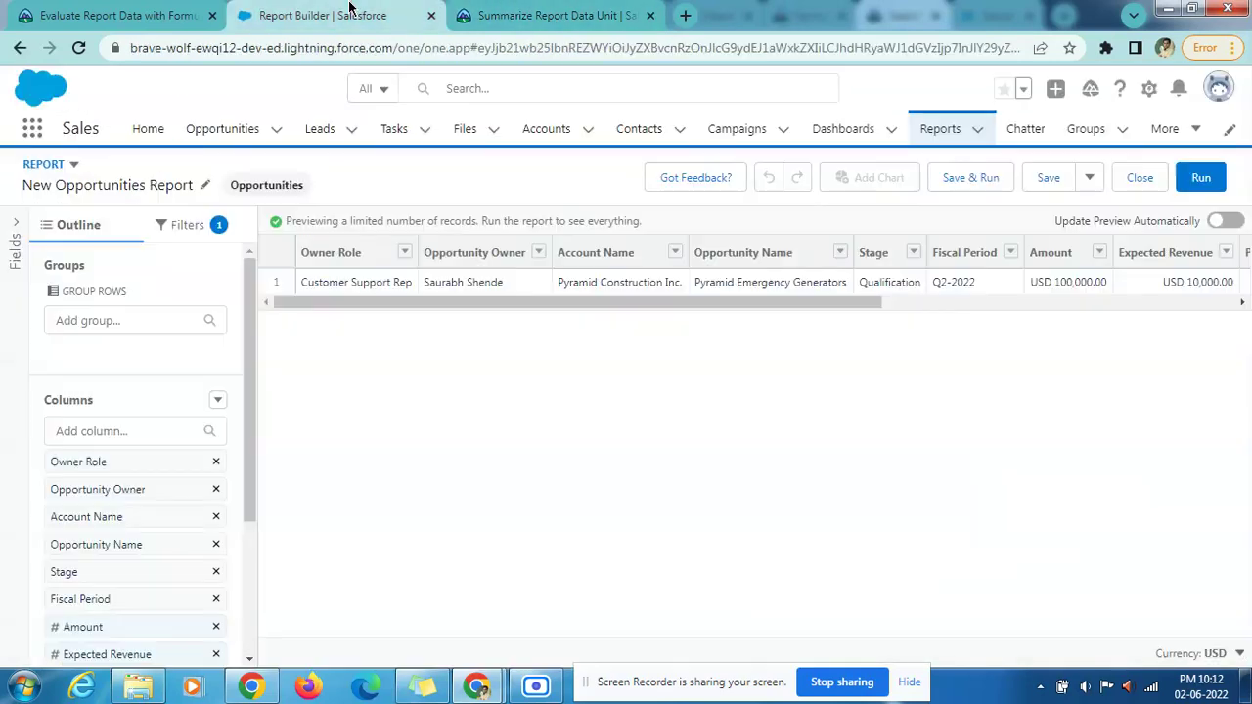
left_click(196, 227)
left_click(547, 14)
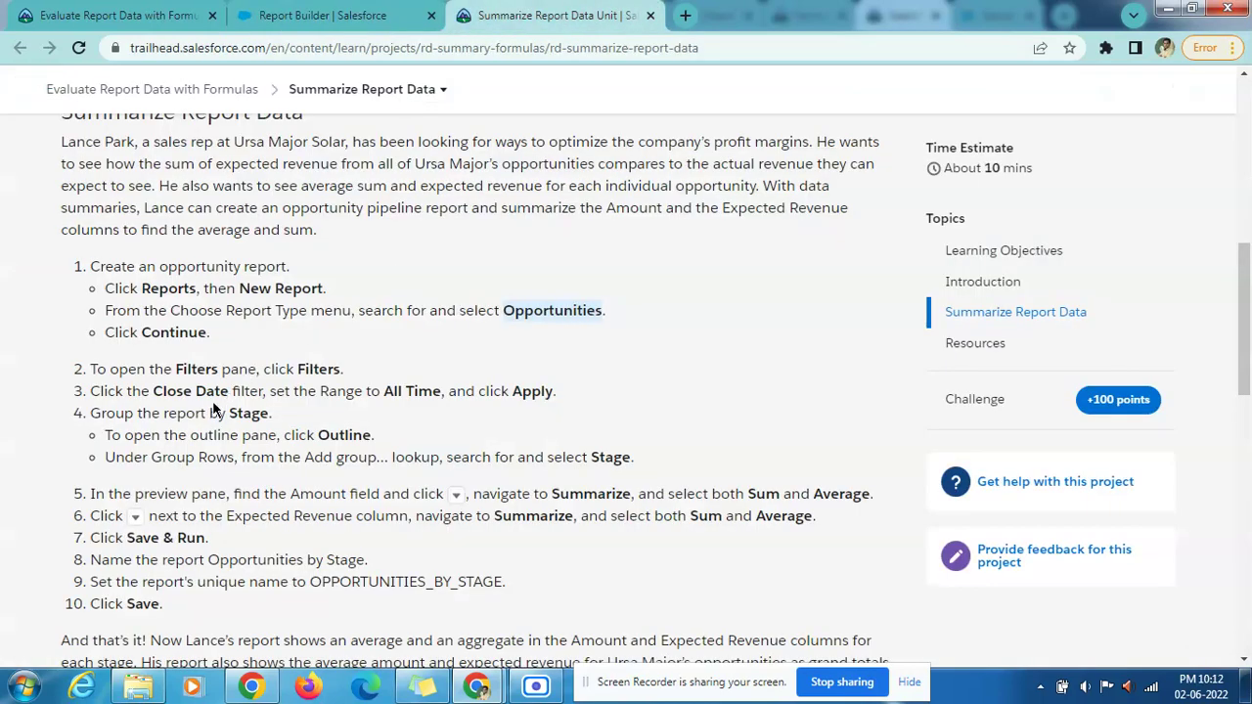
left_click_drag(156, 391, 225, 391)
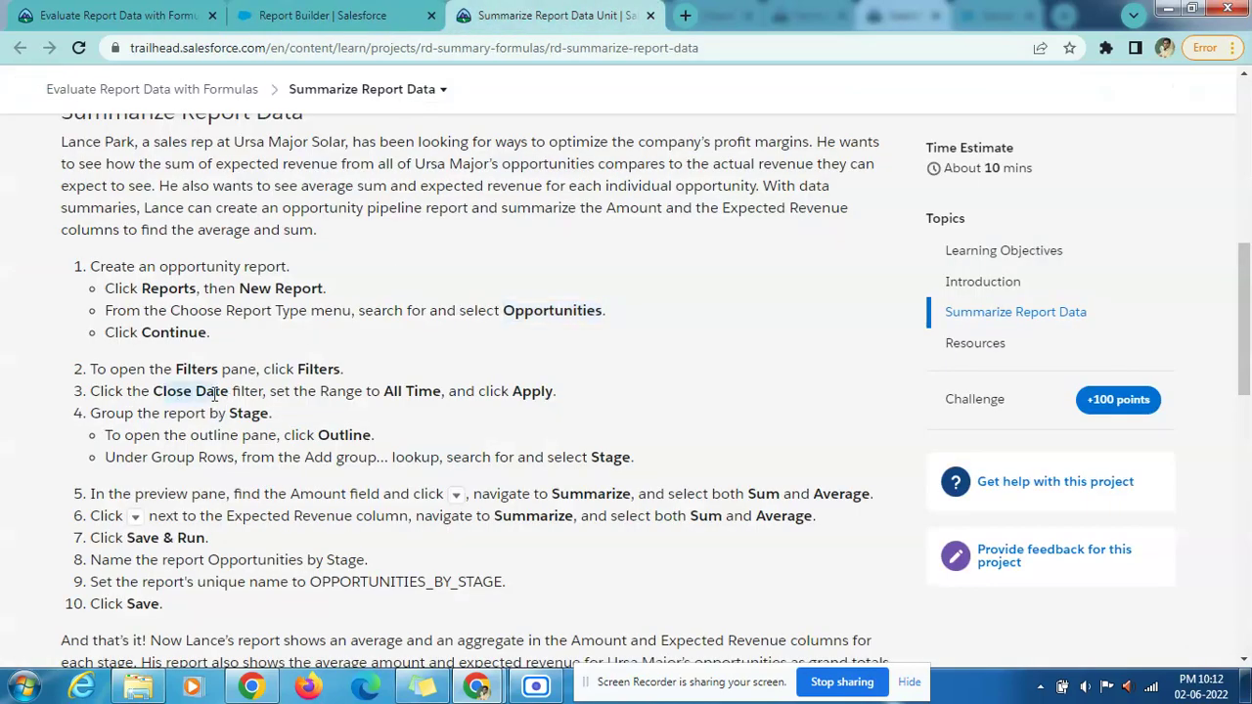
- Choose All Time as the Close Date filter range
left_click(325, 15)
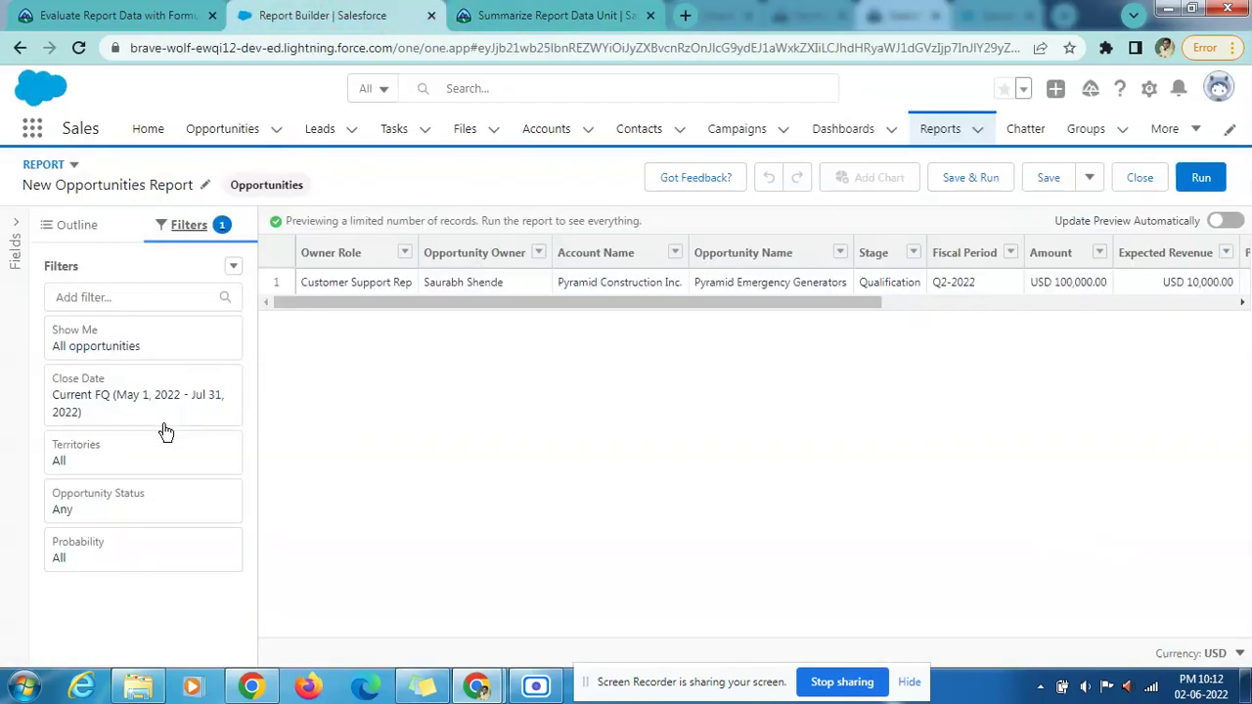
key("ctrl+Tab")
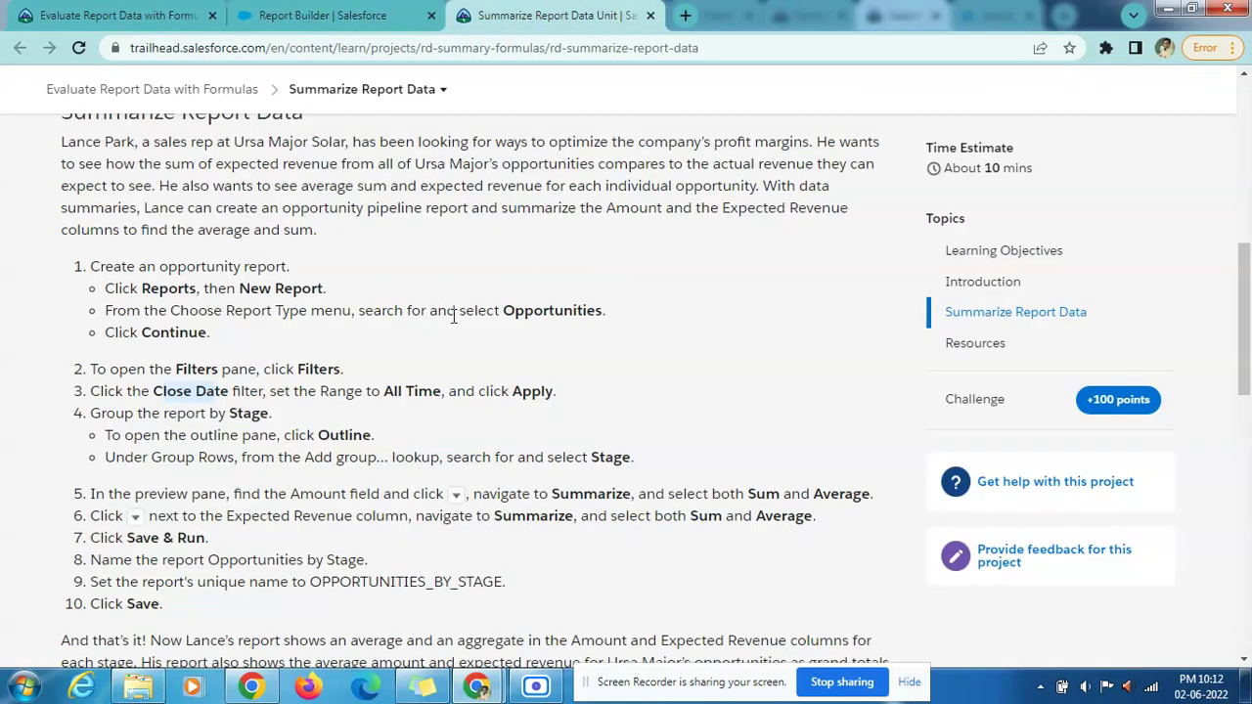
left_click(391, 15)
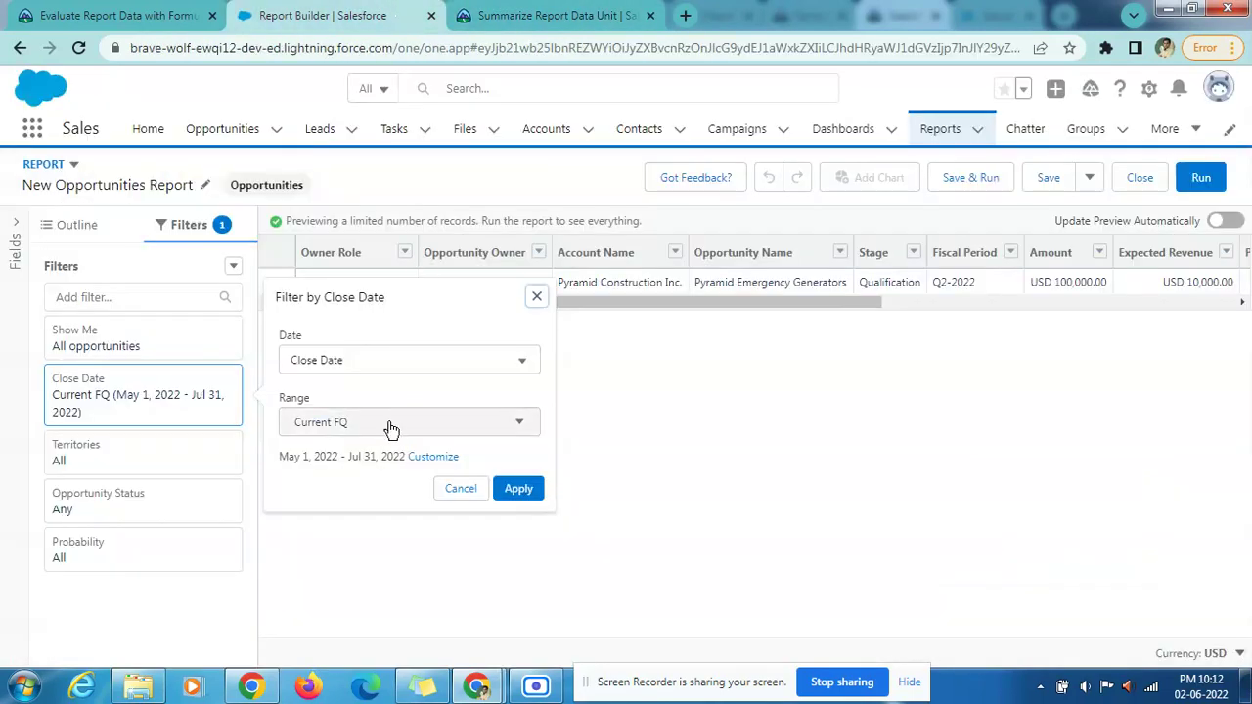
left_click(499, 13)
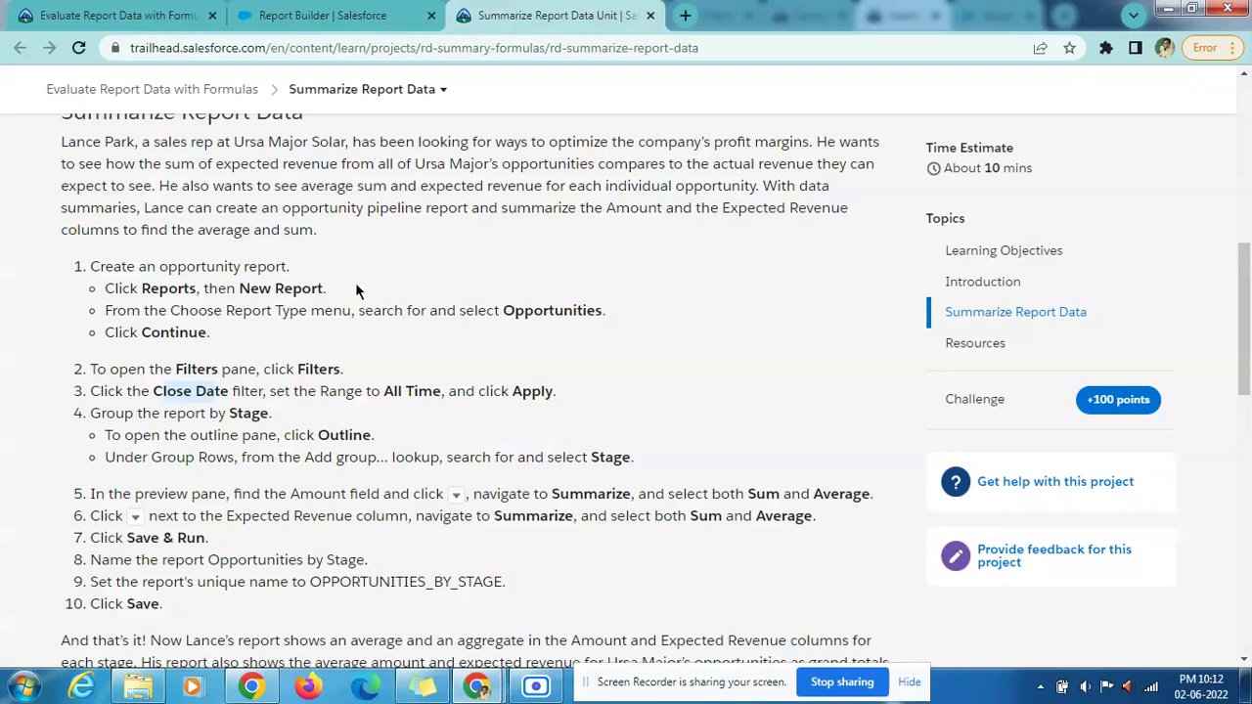
left_click(323, 15)
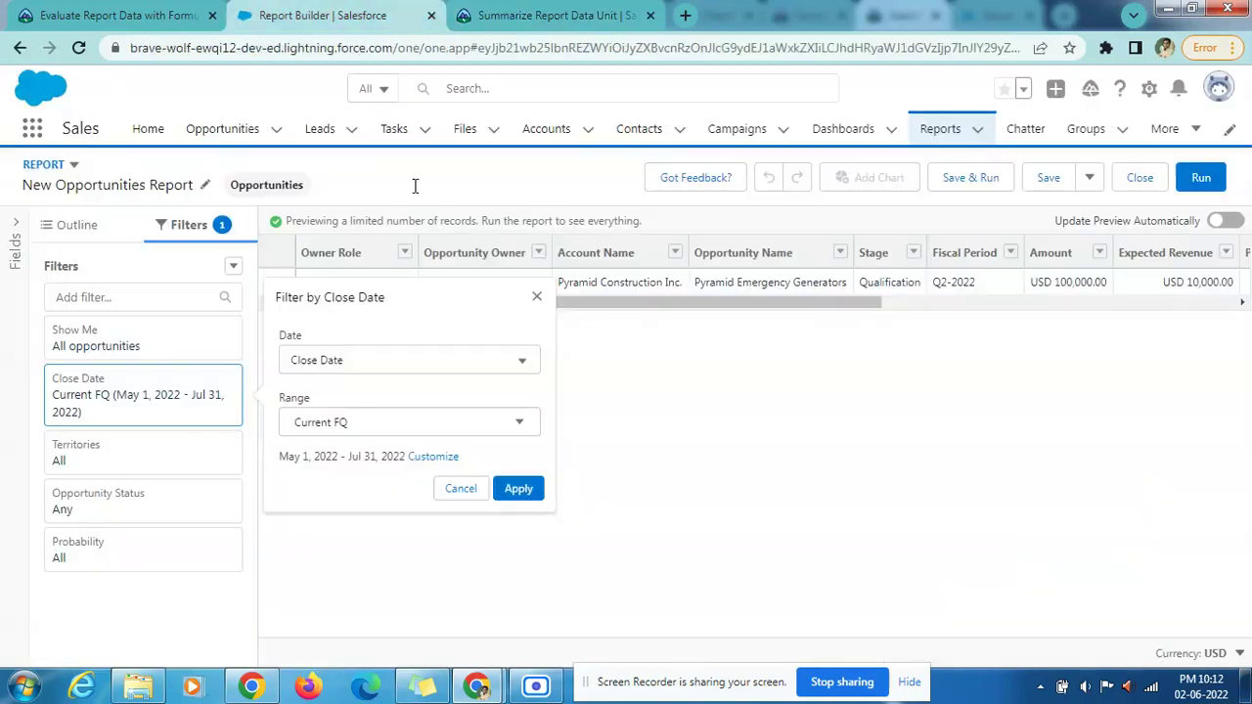
left_click(499, 426)
left_click(461, 457)
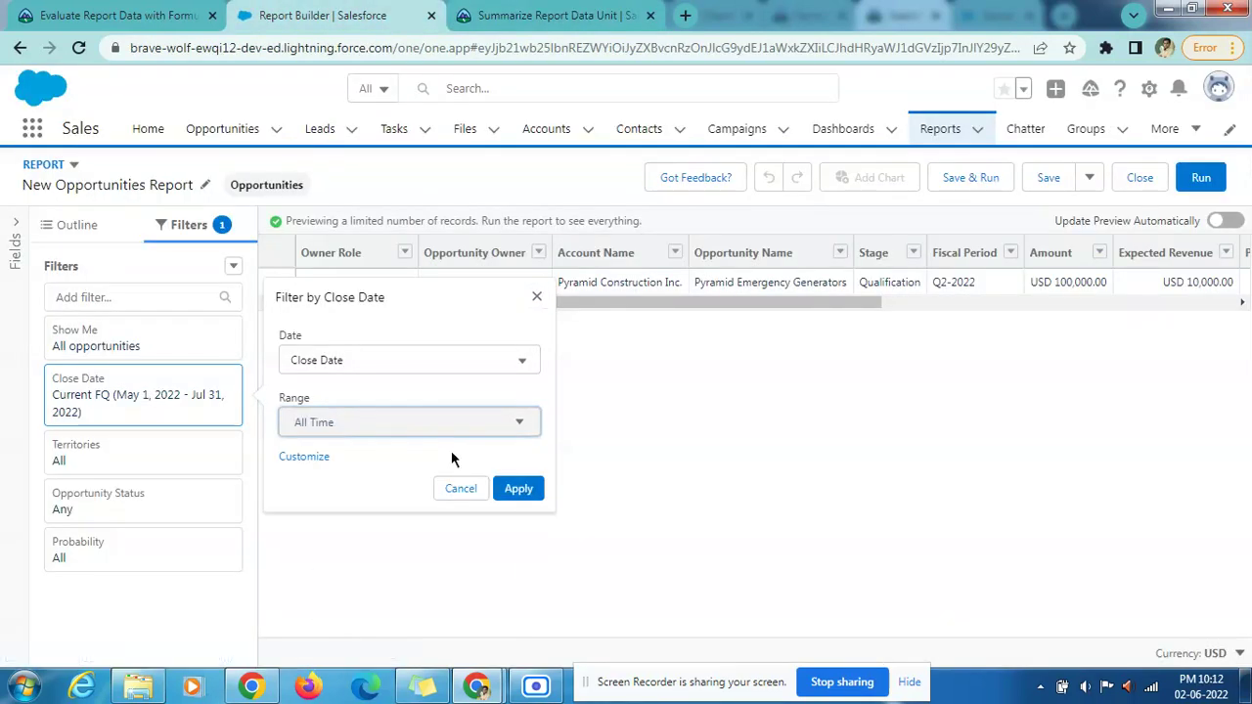
- Apply the All Time range and note Stage in Trailhead's grouping step
left_click(489, 13)
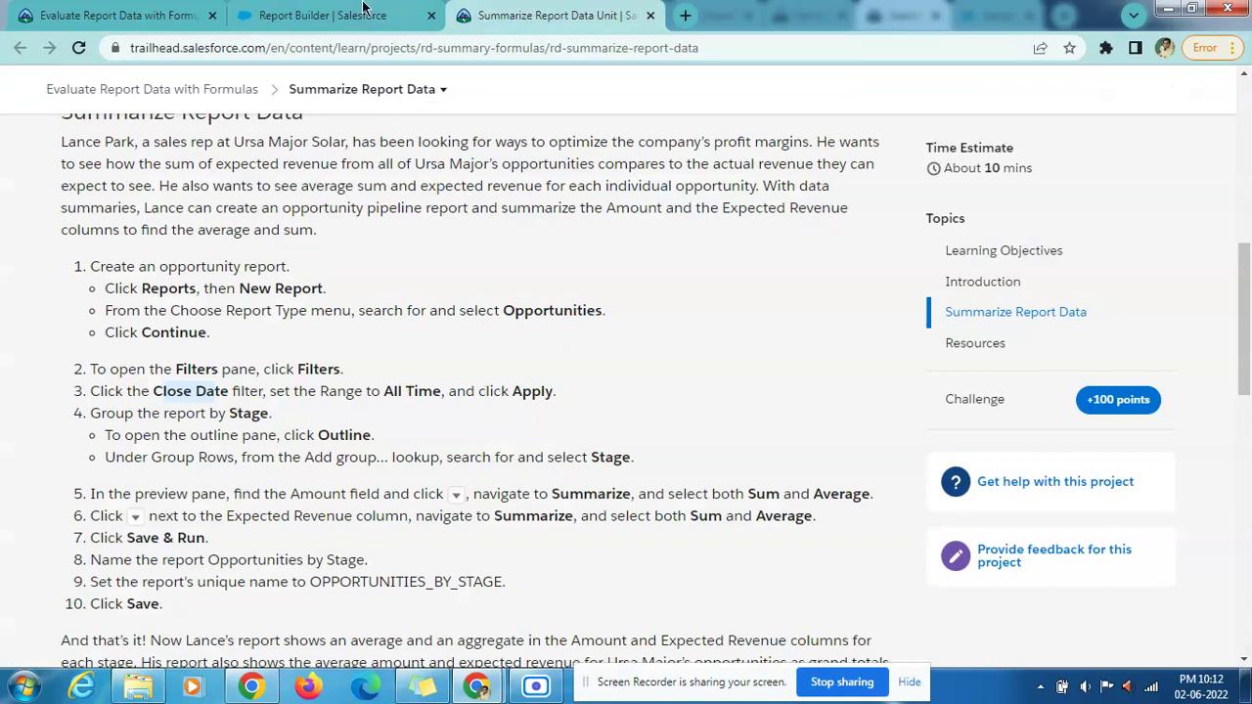
left_click(323, 15)
left_click(517, 486)
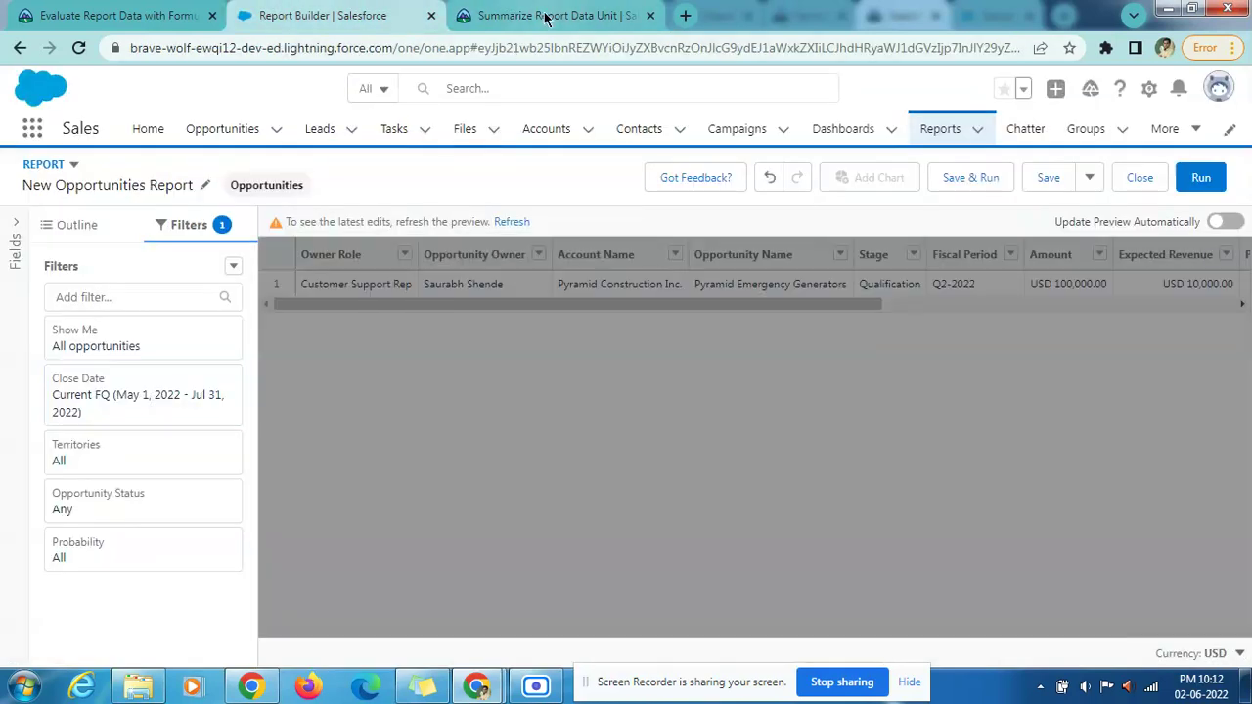
left_click(544, 18)
double_click(250, 414)
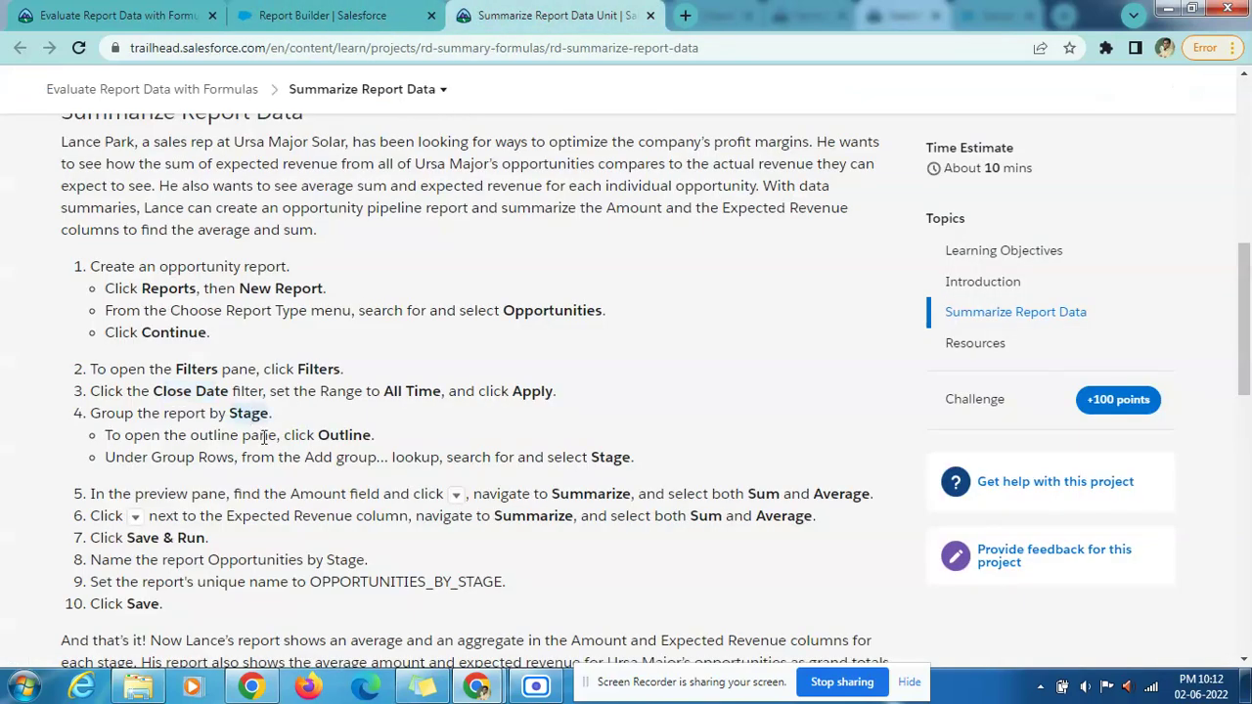
left_click(285, 12)
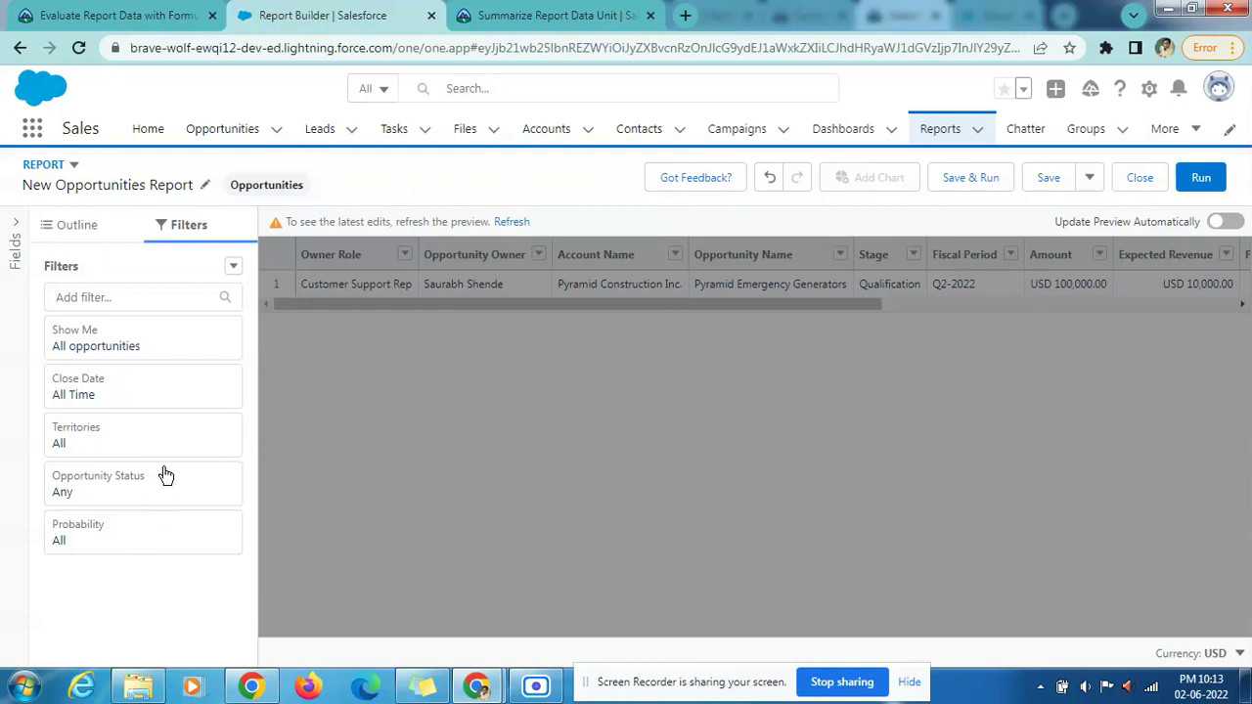
left_click(548, 15)
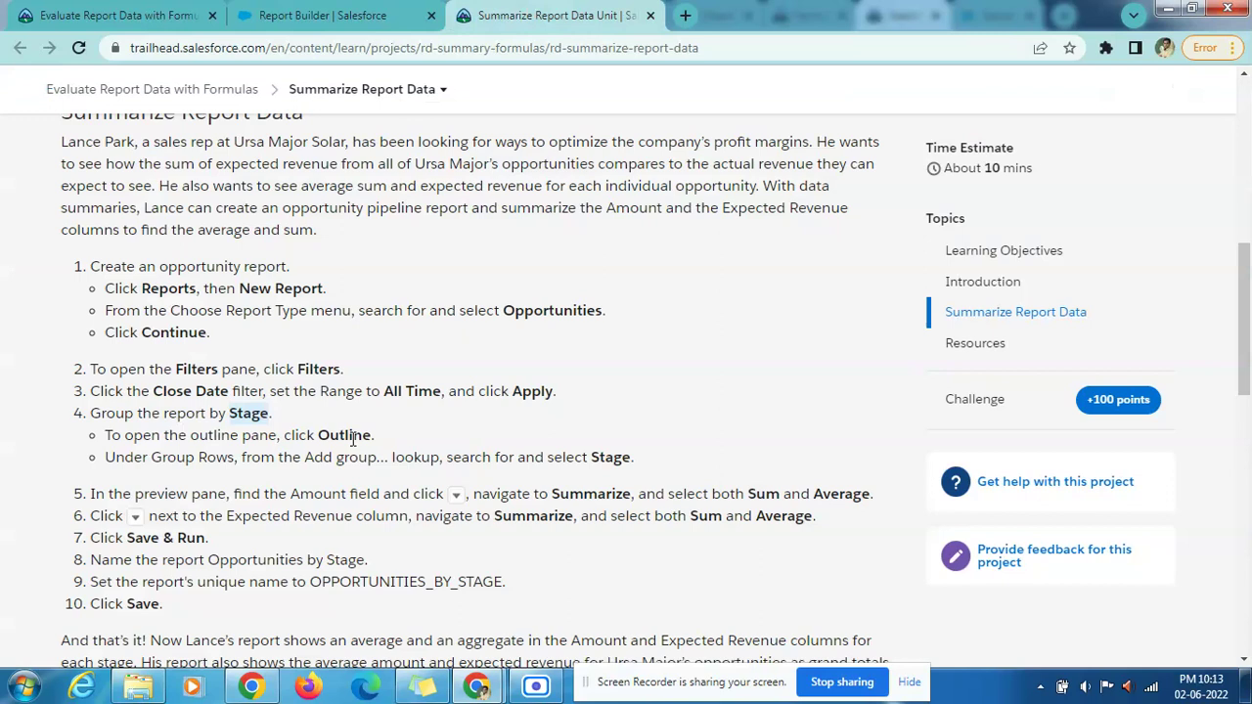
- Add a Stage filter to the opportunities report
left_click(304, 13)
left_click(127, 298)
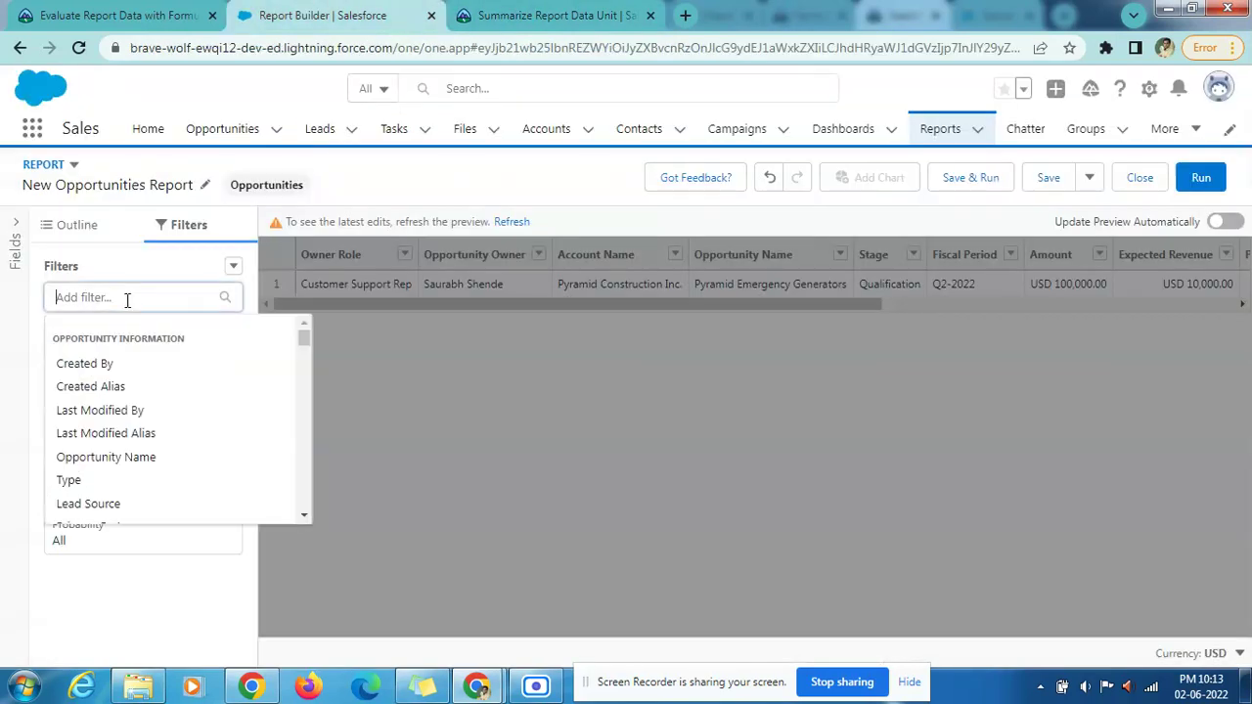
type("Stage")
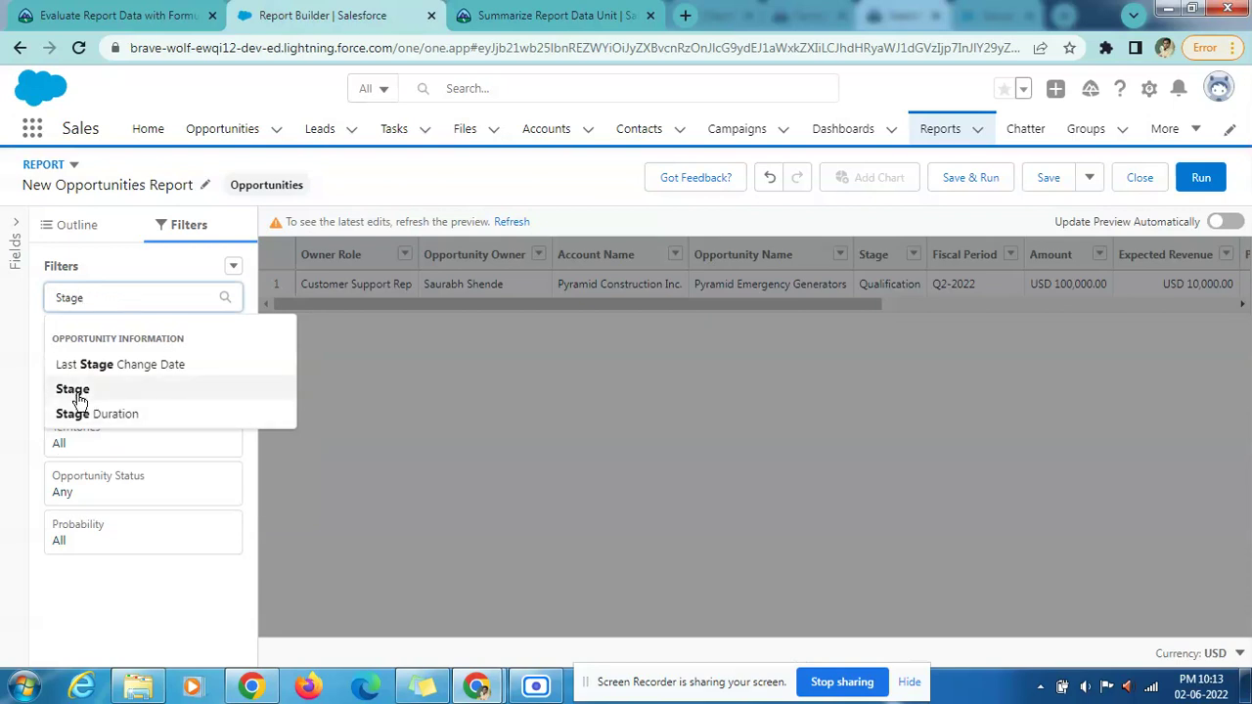
left_click(79, 391)
- Test the Stage filter's Values search, then bring up its Operator list
left_click(537, 12)
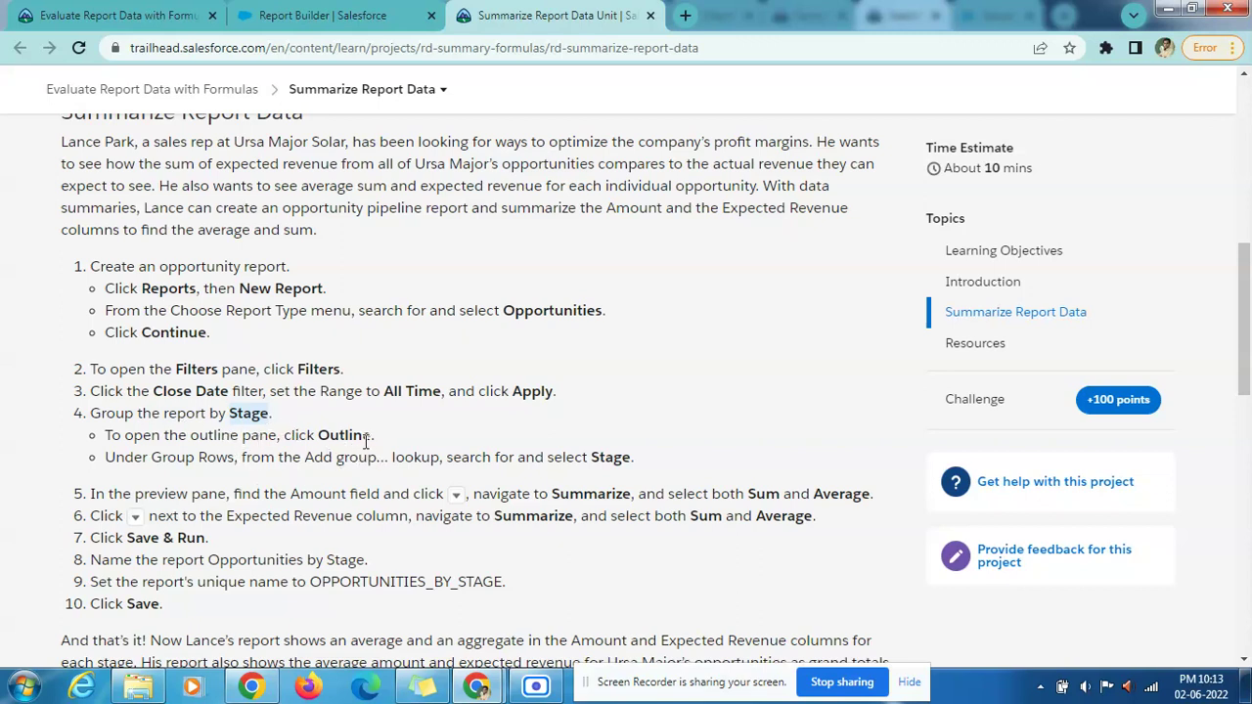
left_click(355, 12)
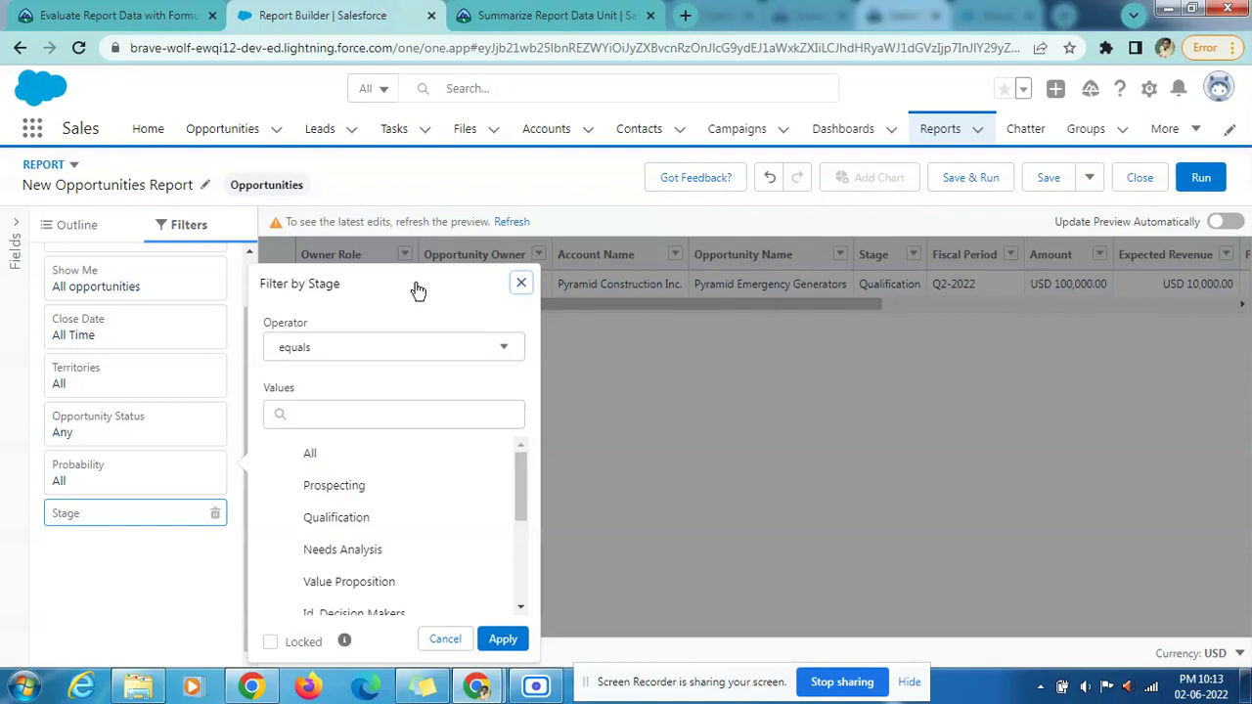
left_click(518, 14)
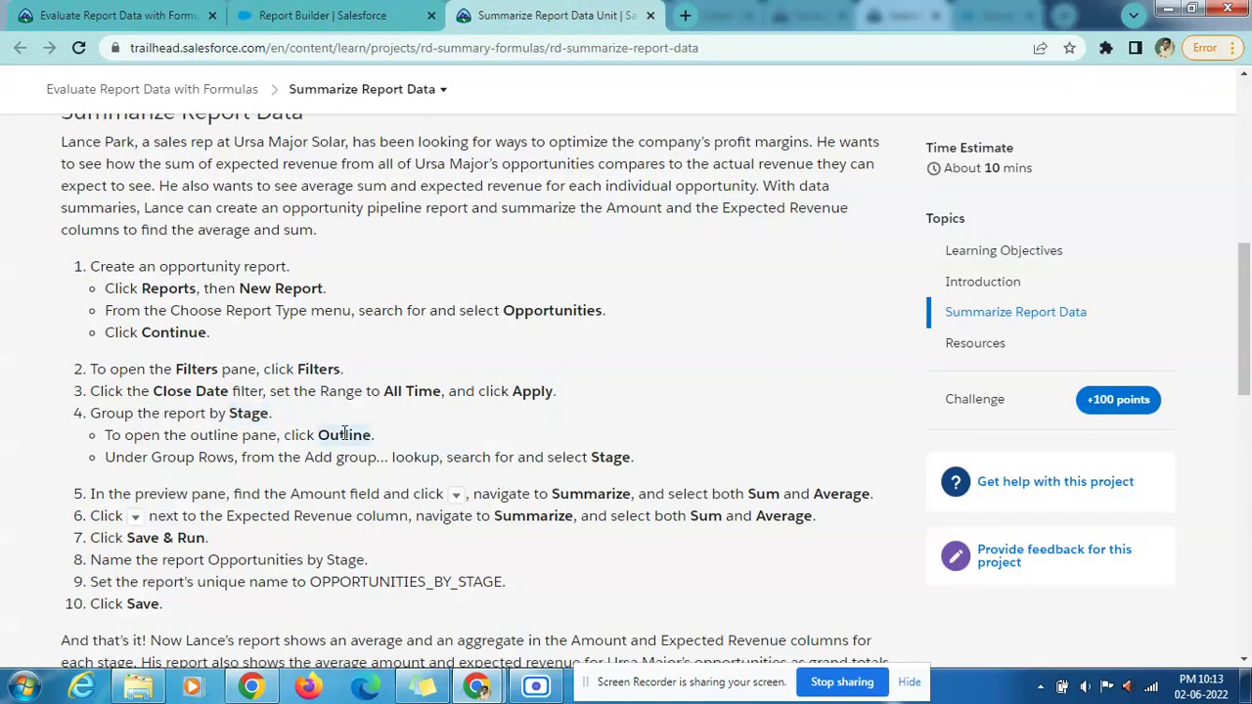
left_click(311, 17)
type("Outline")
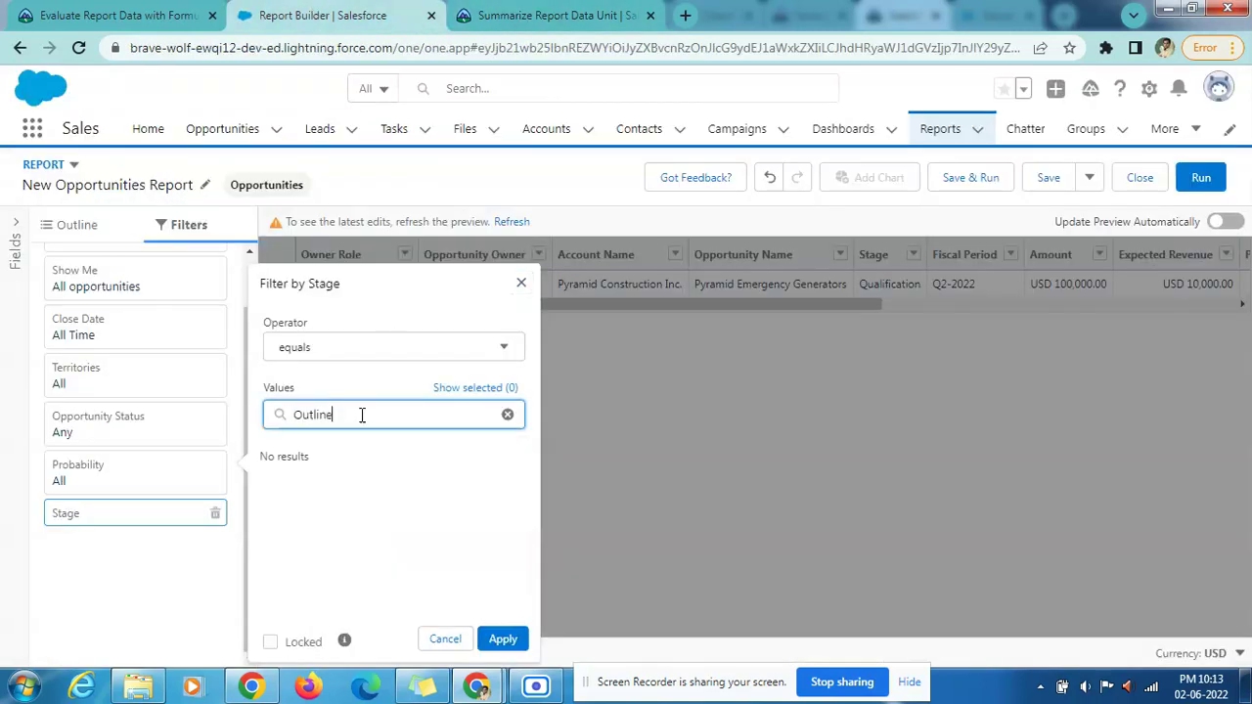
key("ctrl+z")
left_click(433, 352)
scroll(416, 460, "down", 2)
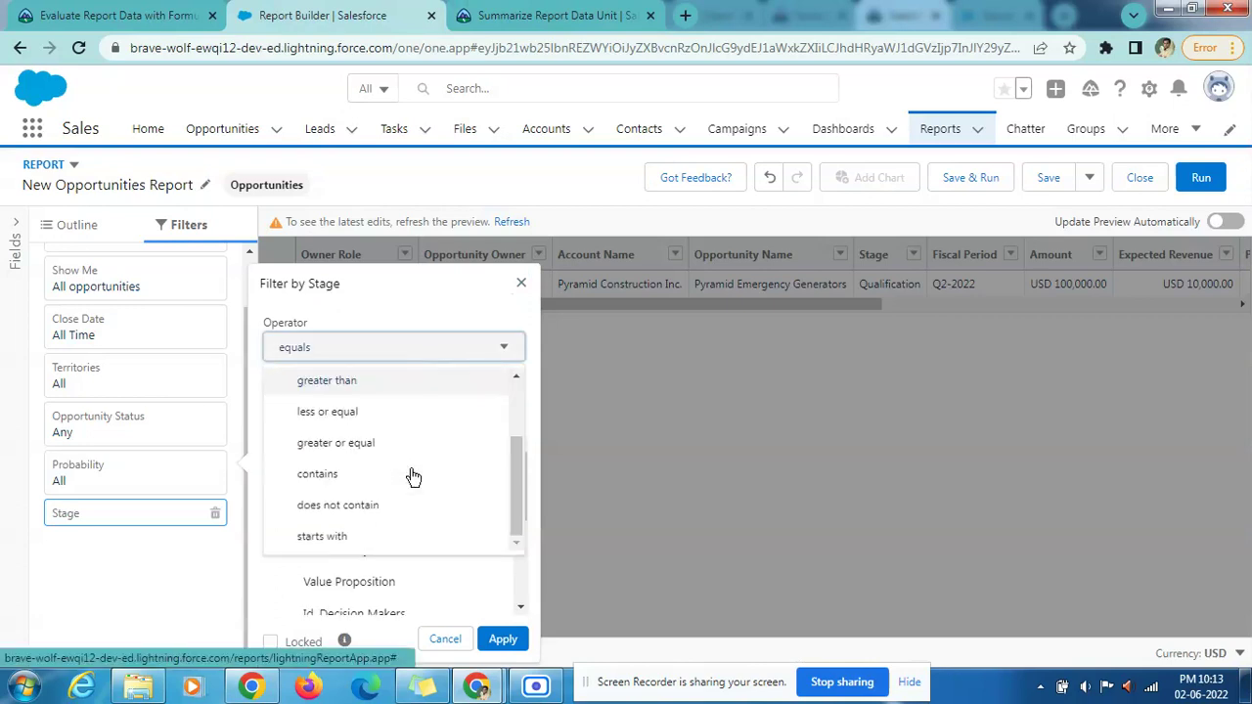
- Discard the unapplied Stage filter and recheck Stage in Trailhead's grouping step
left_click(520, 282)
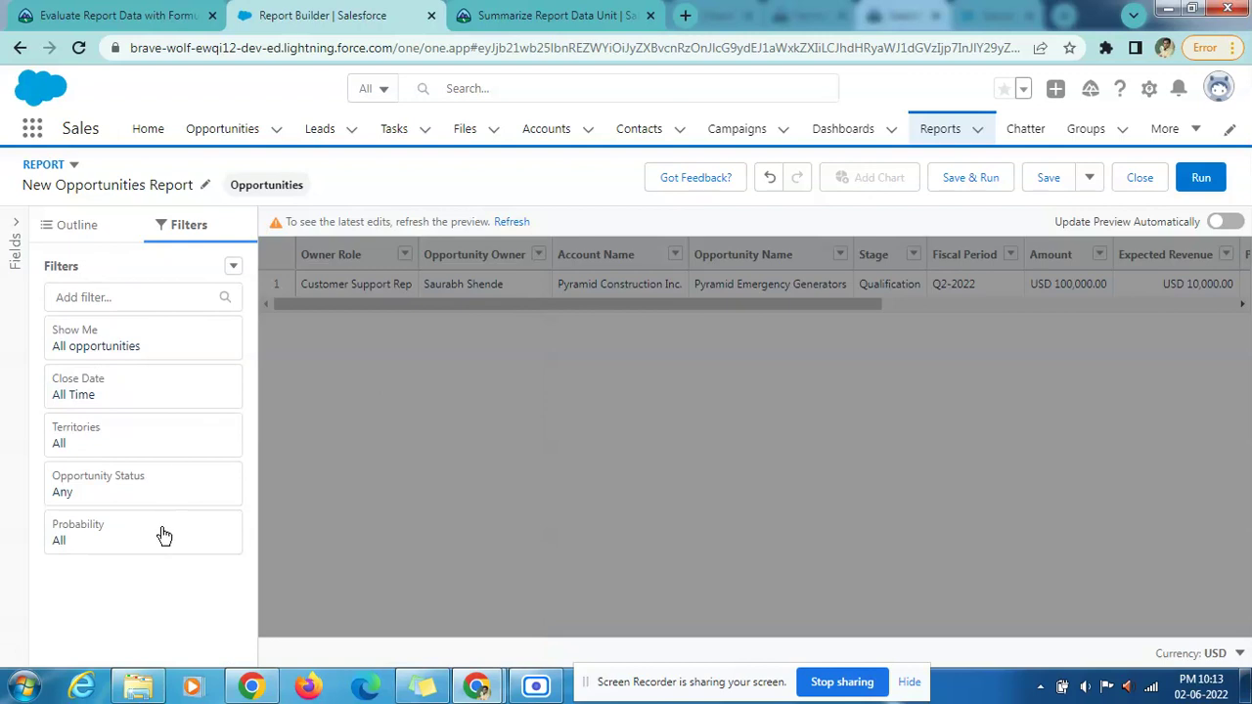
left_click(498, 12)
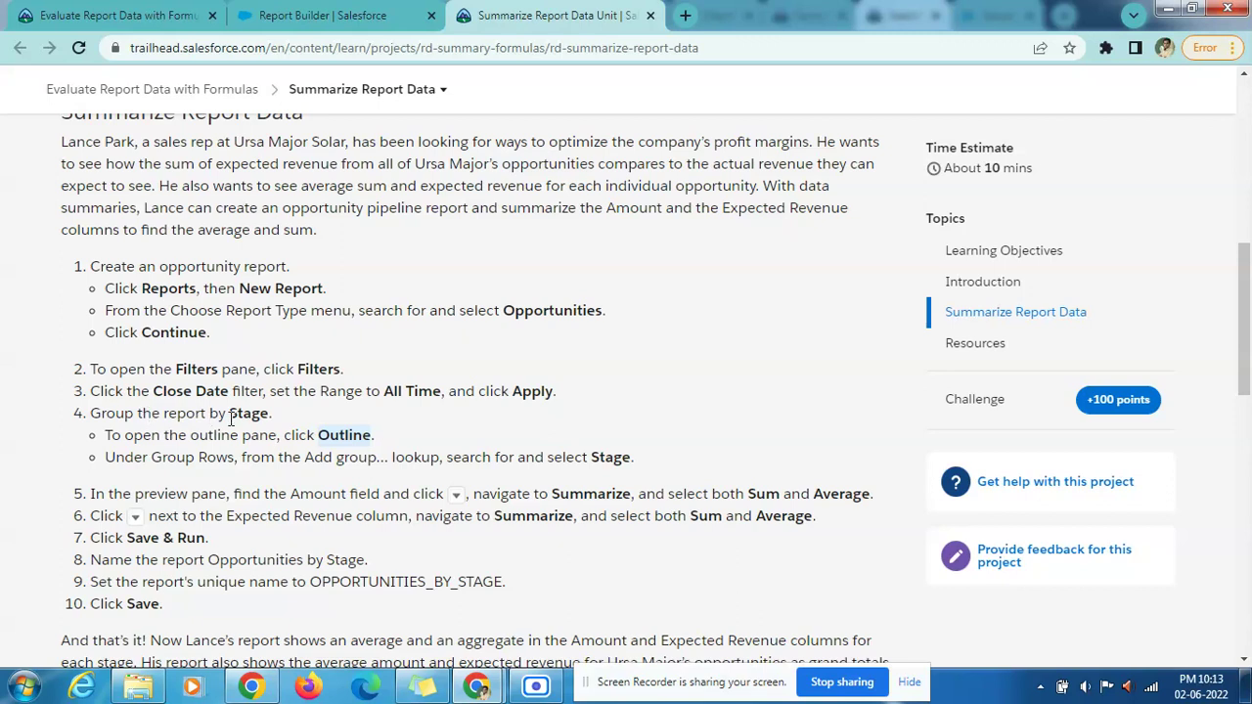
double_click(256, 415)
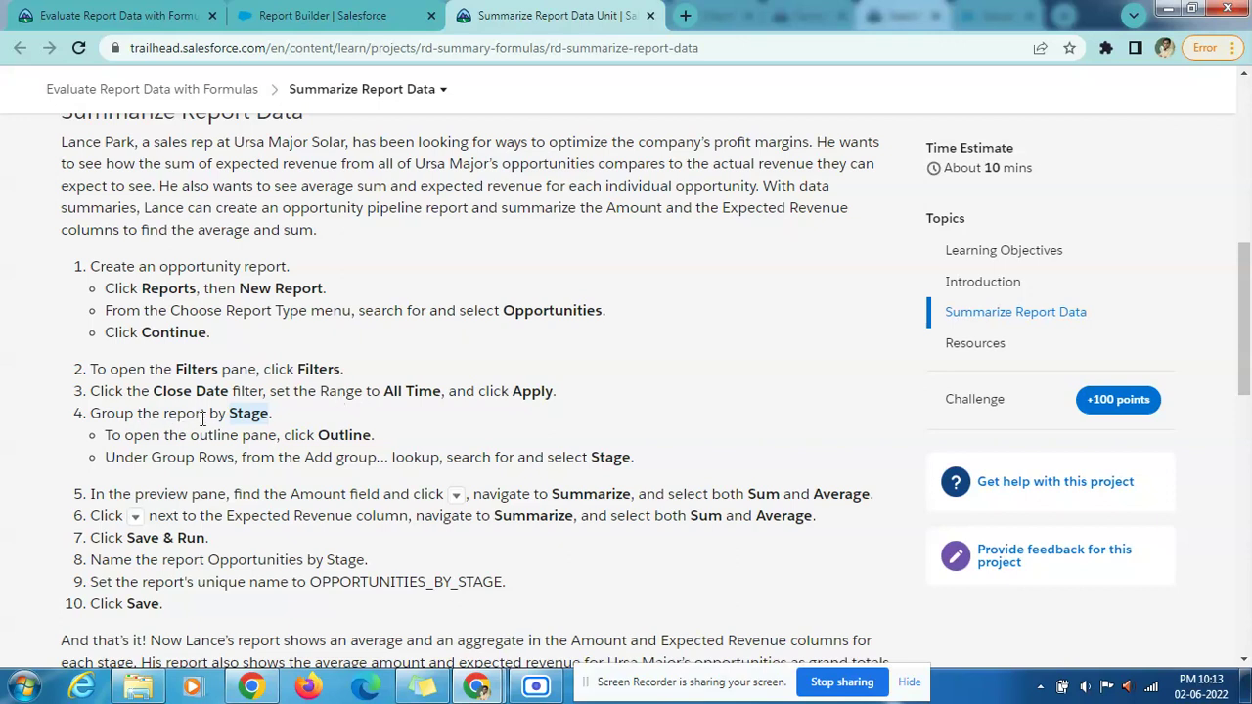
left_click(279, 16)
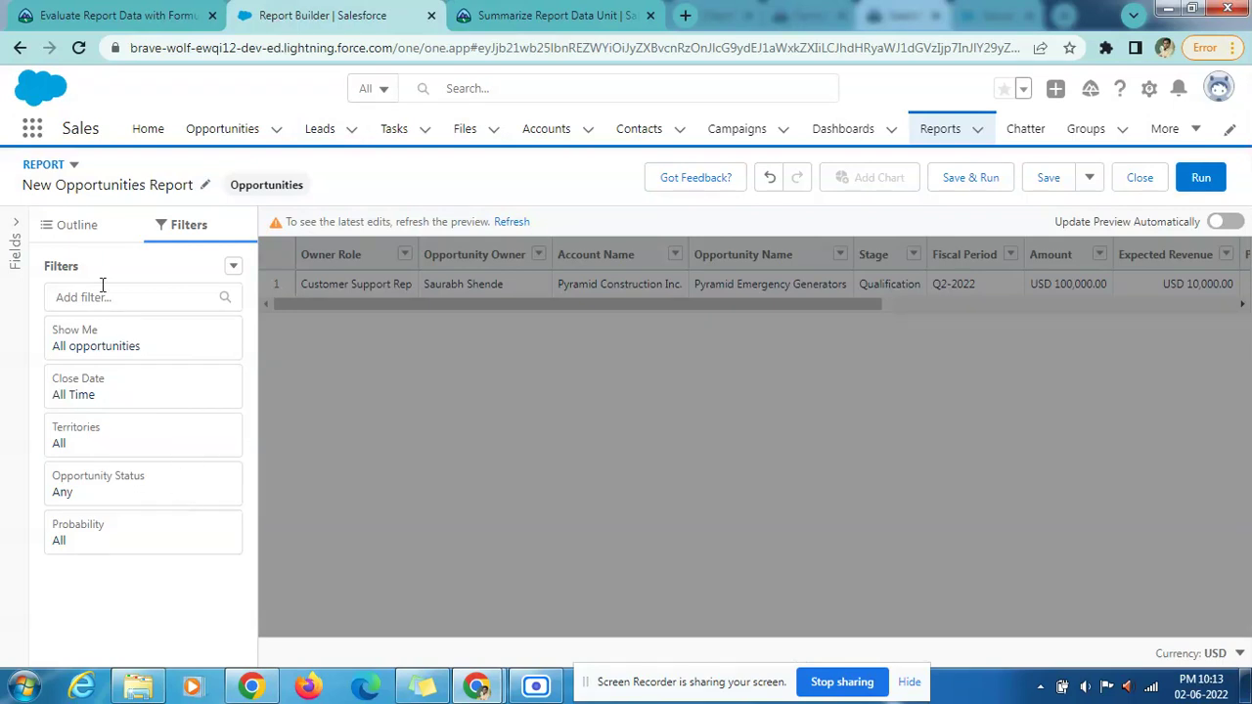
- Group the report rows by Stage from the Outline pane
left_click(80, 234)
left_click(105, 320)
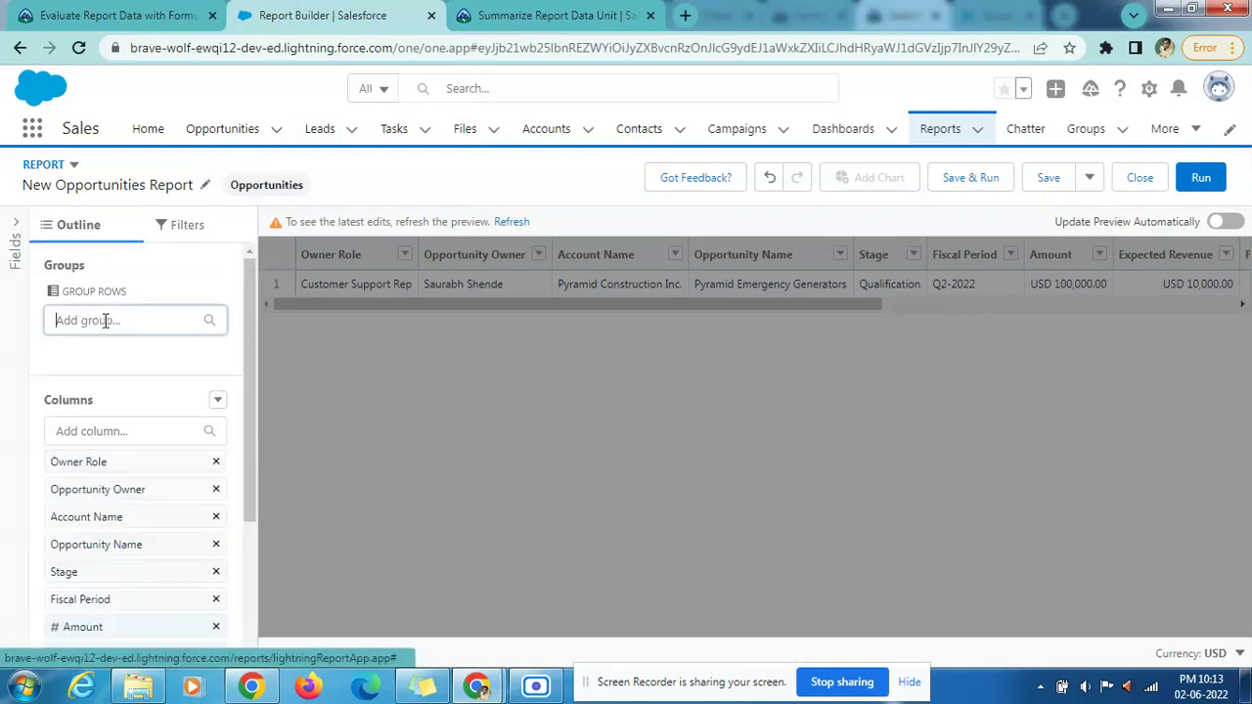
type("Stage")
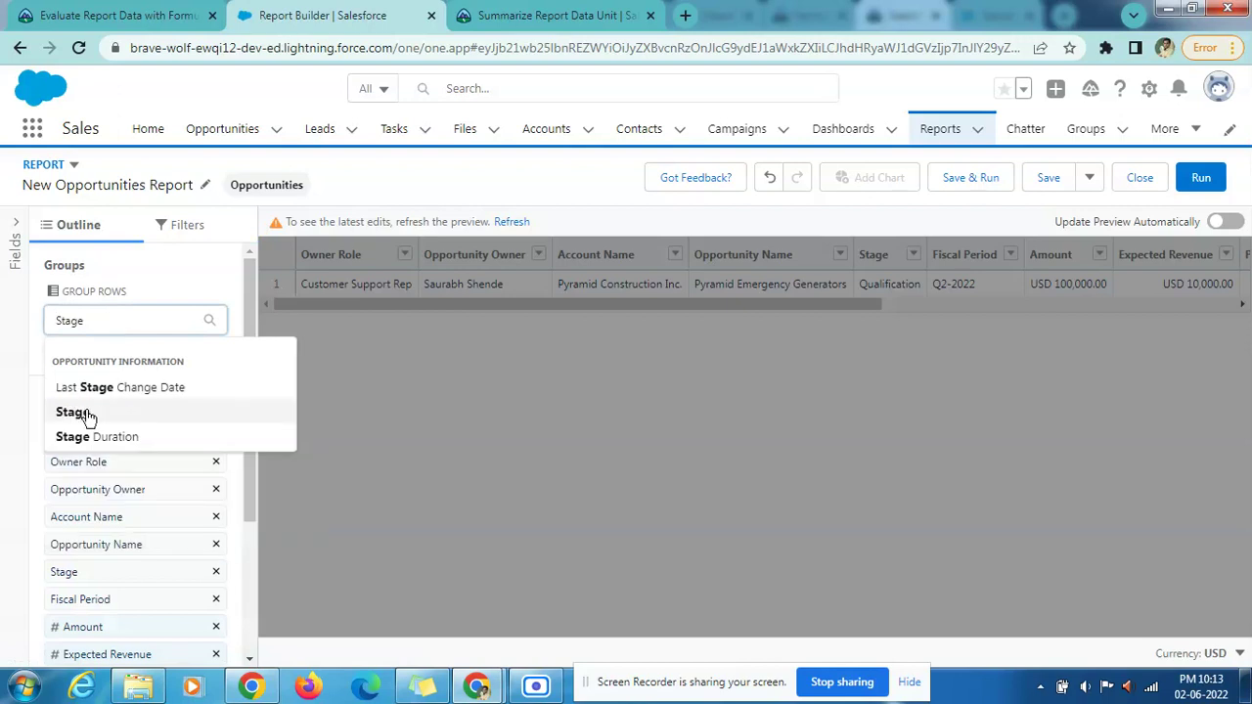
left_click(86, 412)
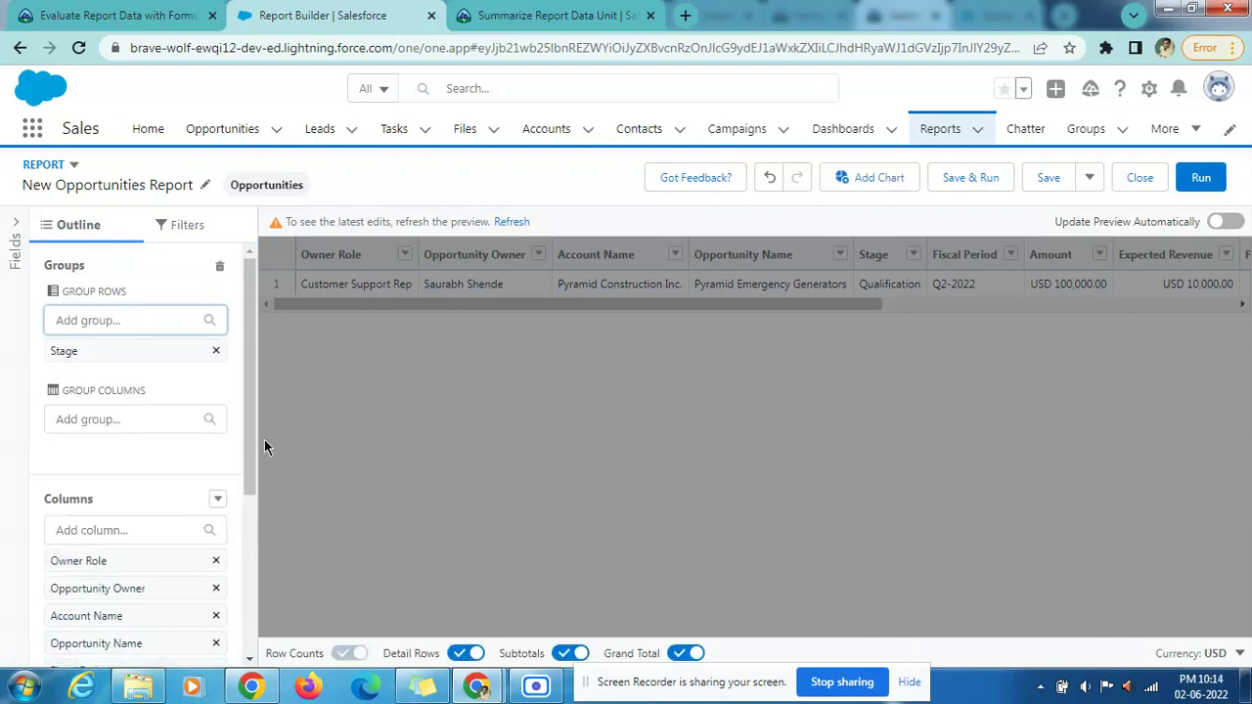
- Read Trailhead's step 5 about summarizing the Amount field
left_click(553, 15)
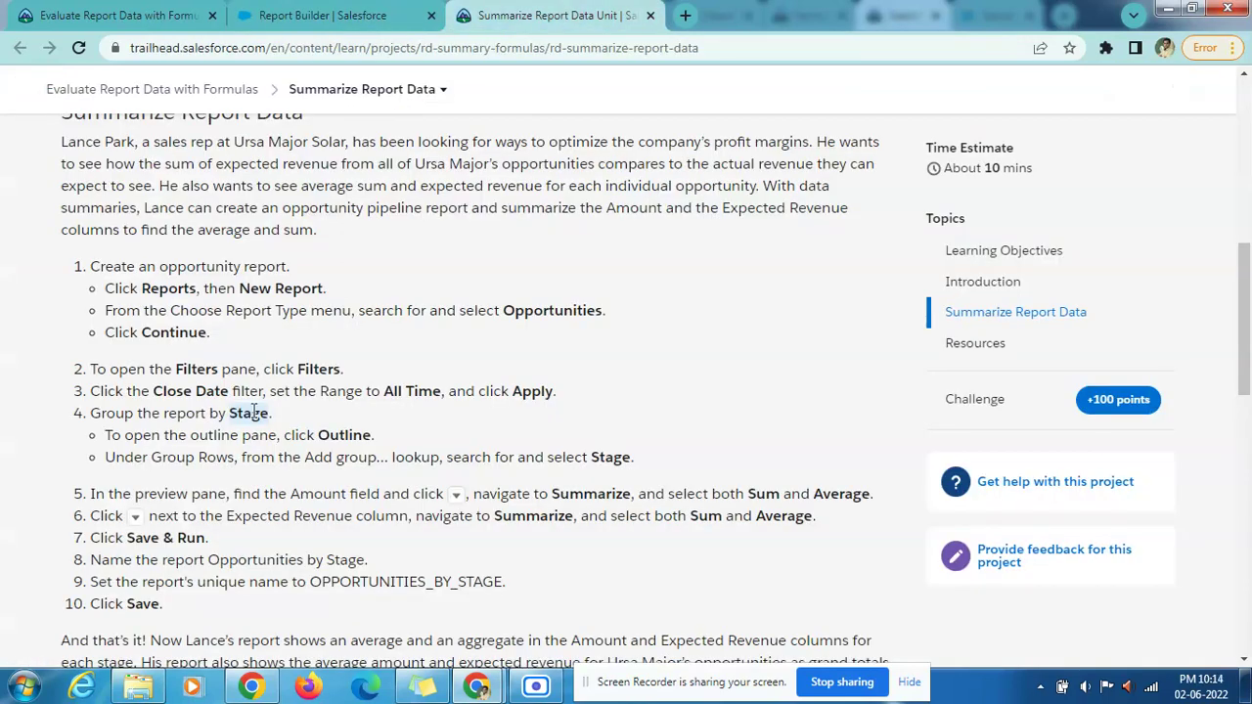
scroll(261, 443, "down", 1)
scroll(294, 267, "down", 1)
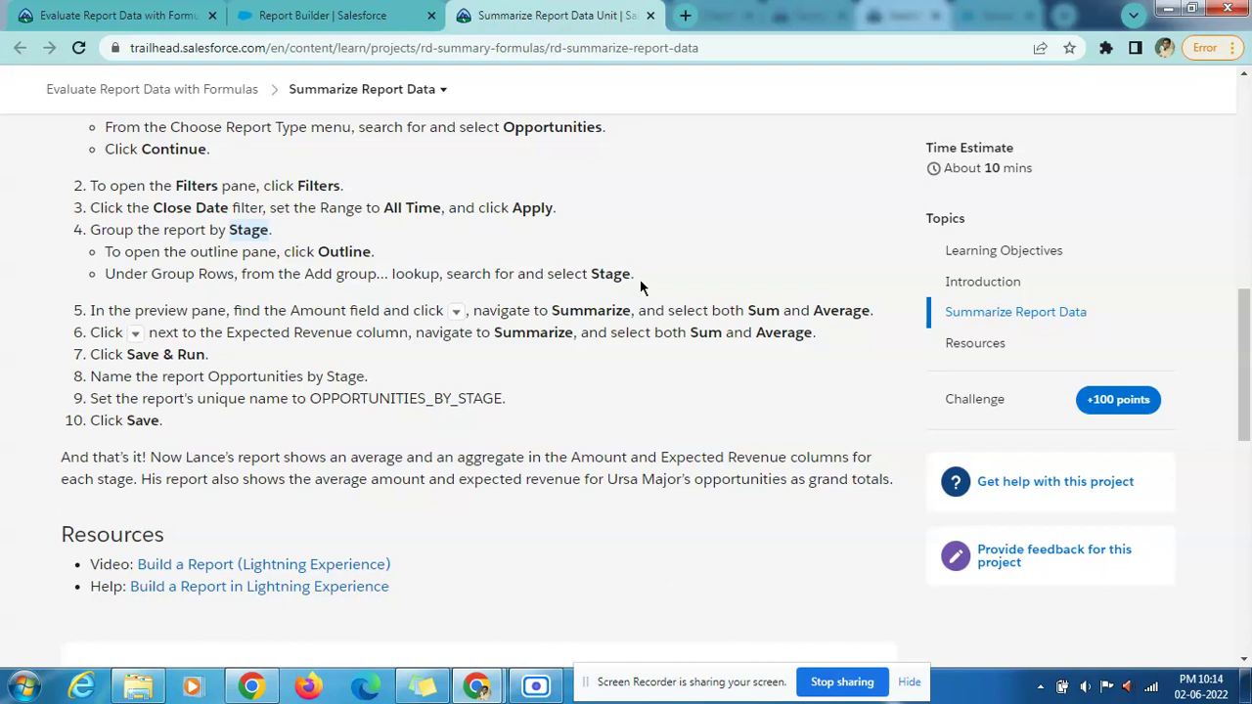
left_click_drag(108, 310, 418, 311)
left_click(403, 304)
left_click(362, 16)
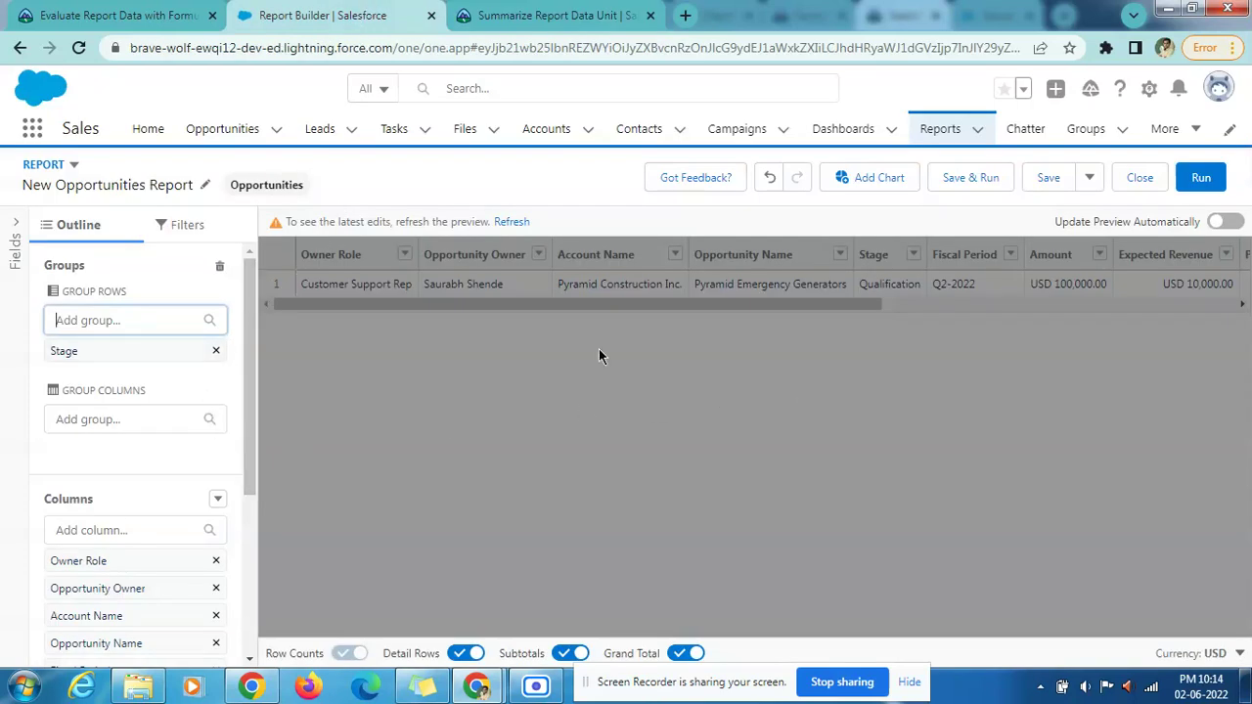
- Bring up the Amount column's summary options
scroll(186, 344, "down", 2)
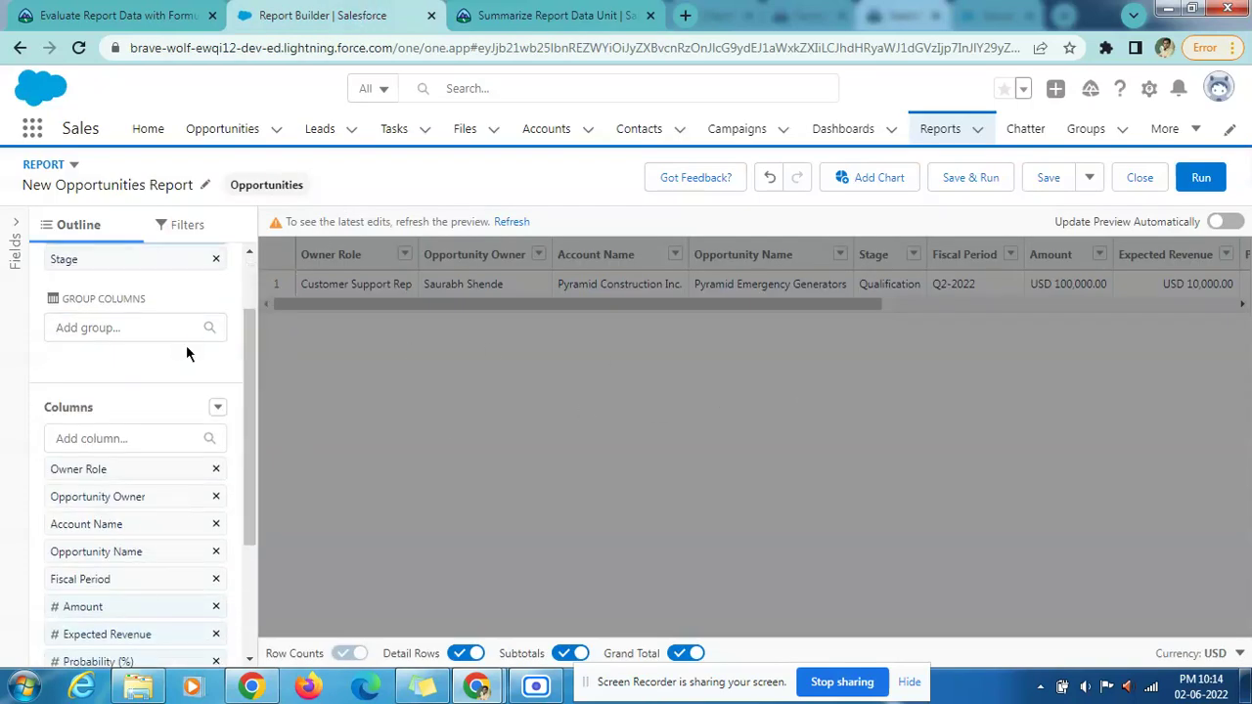
scroll(202, 381, "down", 2)
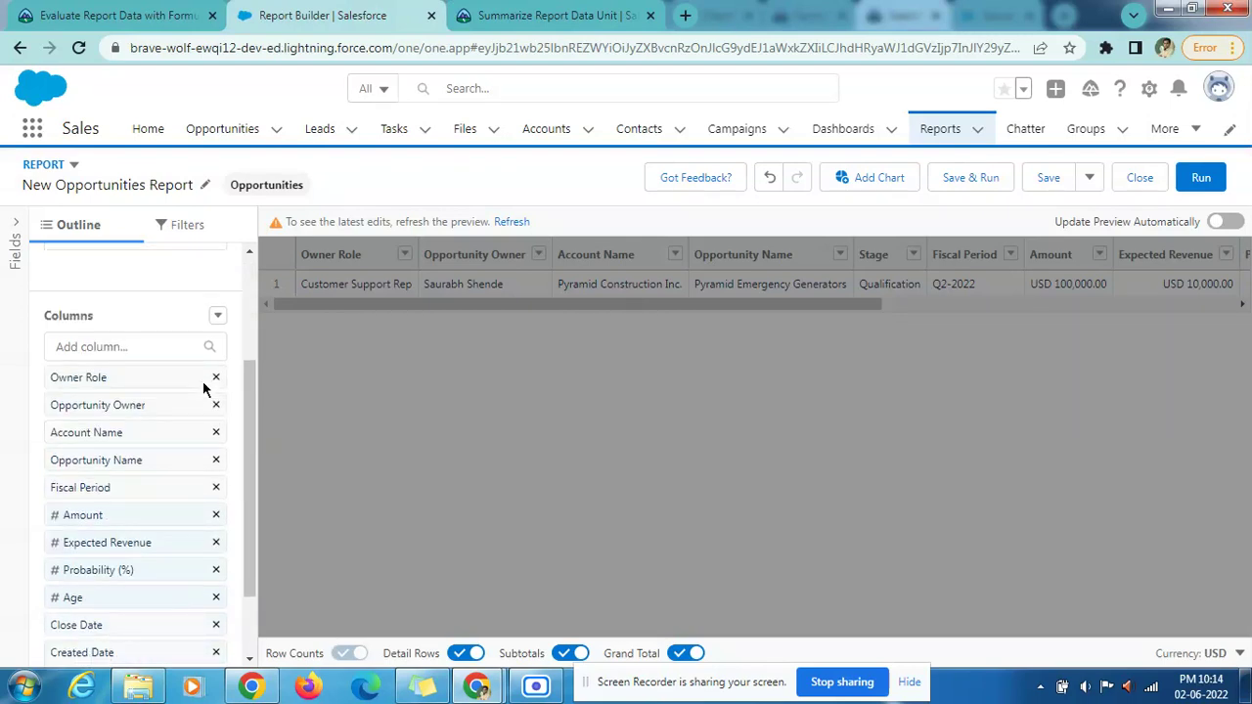
scroll(202, 380, "up", 4)
scroll(203, 380, "down", 1)
scroll(205, 391, "down", 3)
left_click(505, 14)
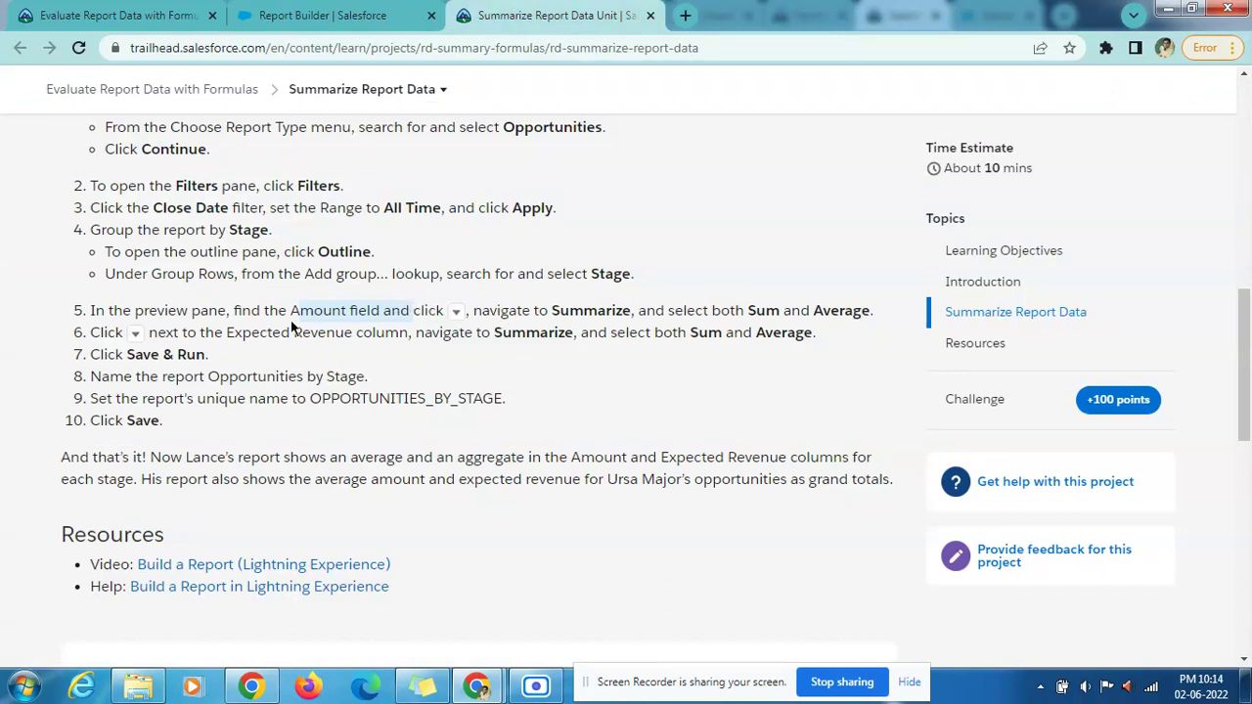
left_click(374, 313)
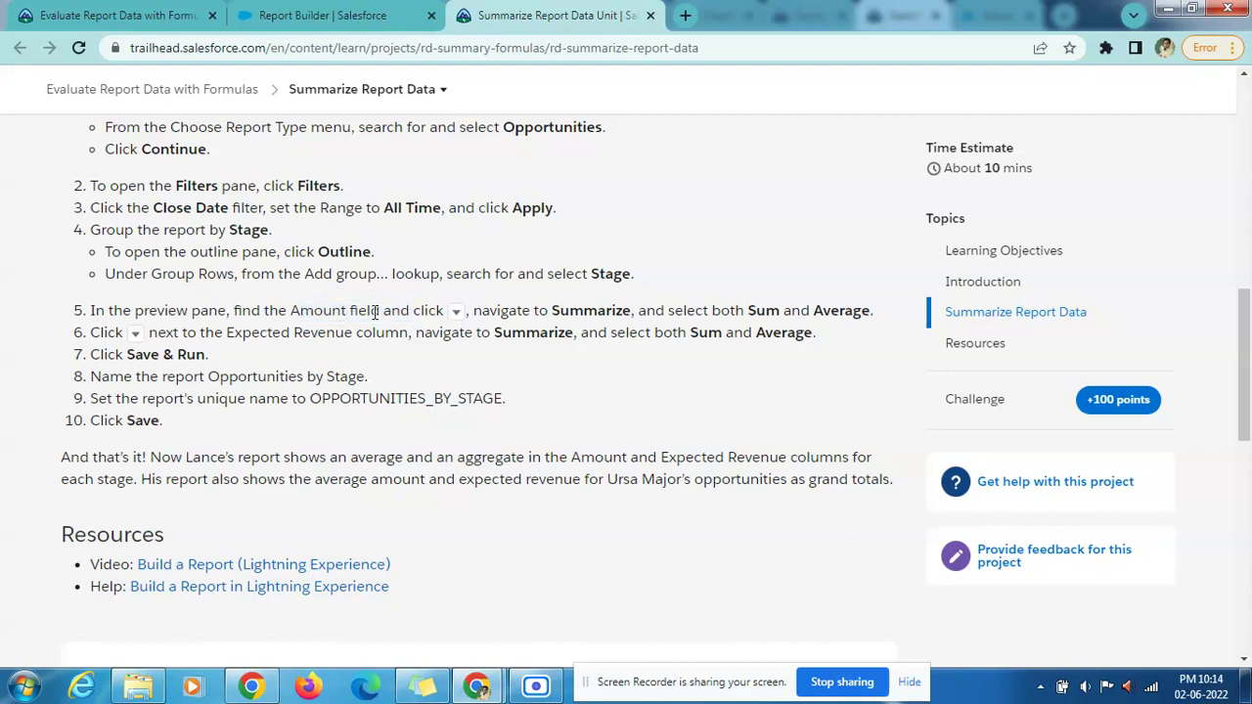
left_click(340, 14)
scroll(182, 489, "down", 3)
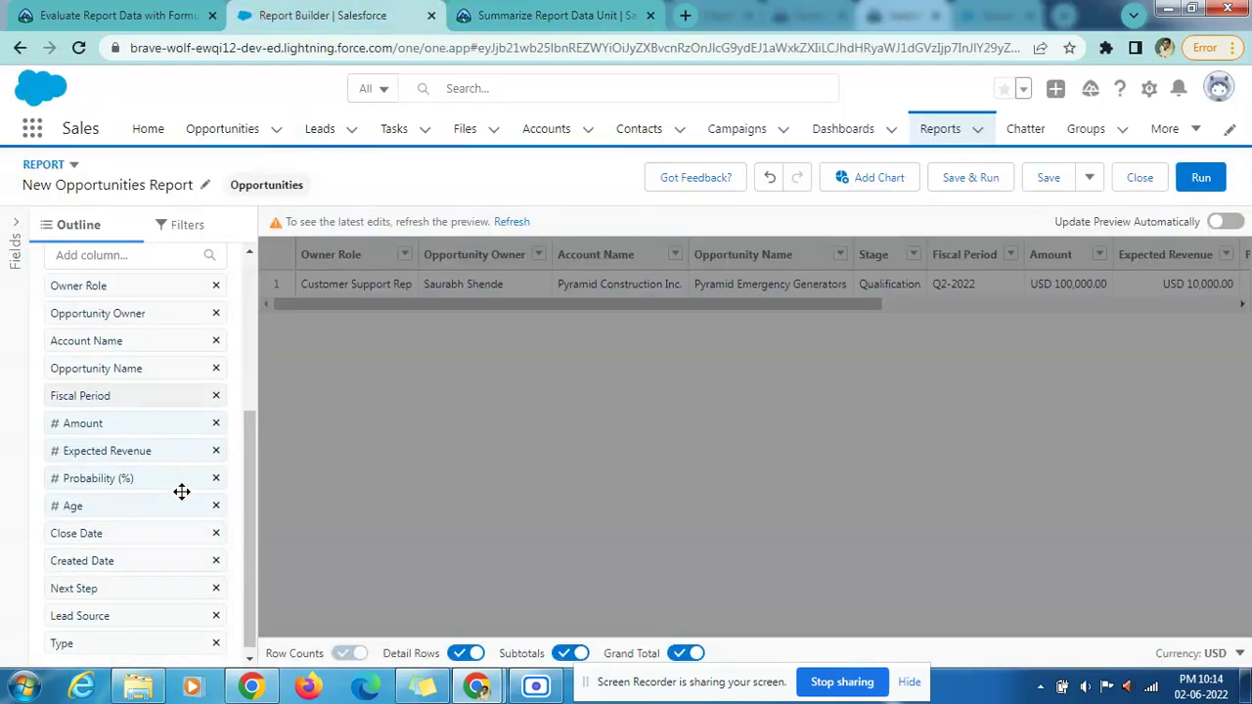
left_click(136, 427)
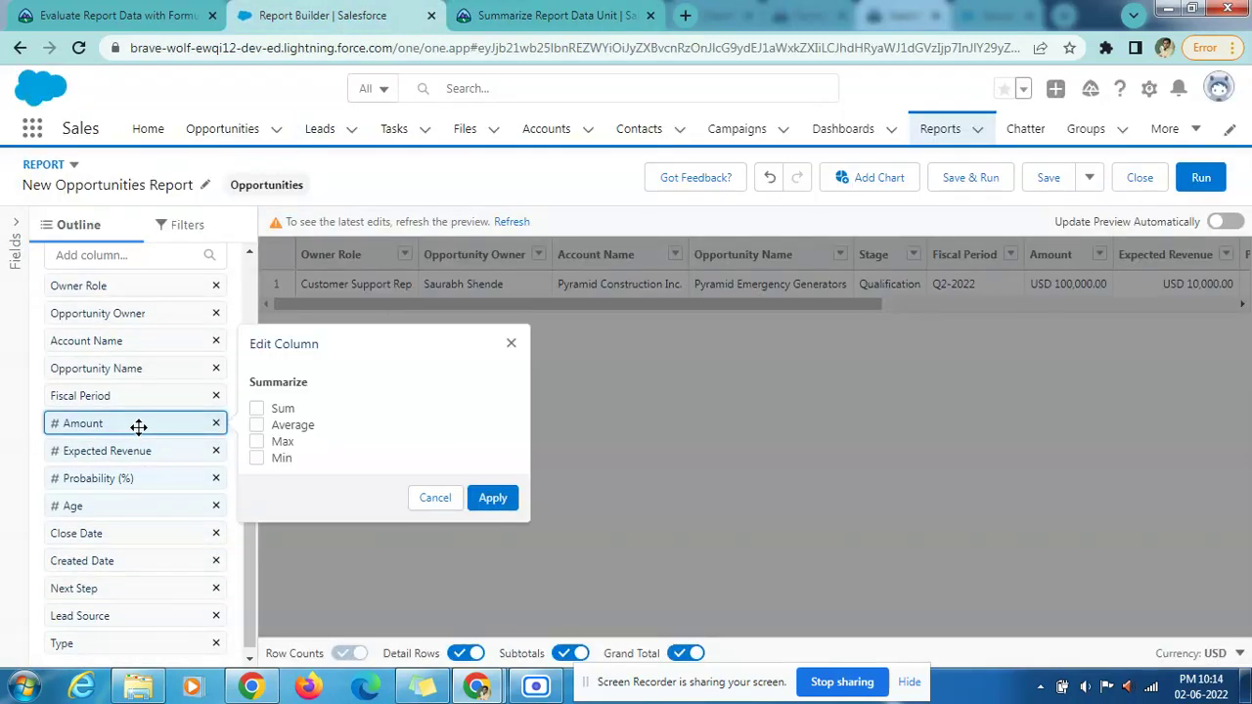
- Apply Sum and Average summaries to the Amount column
left_click(518, 13)
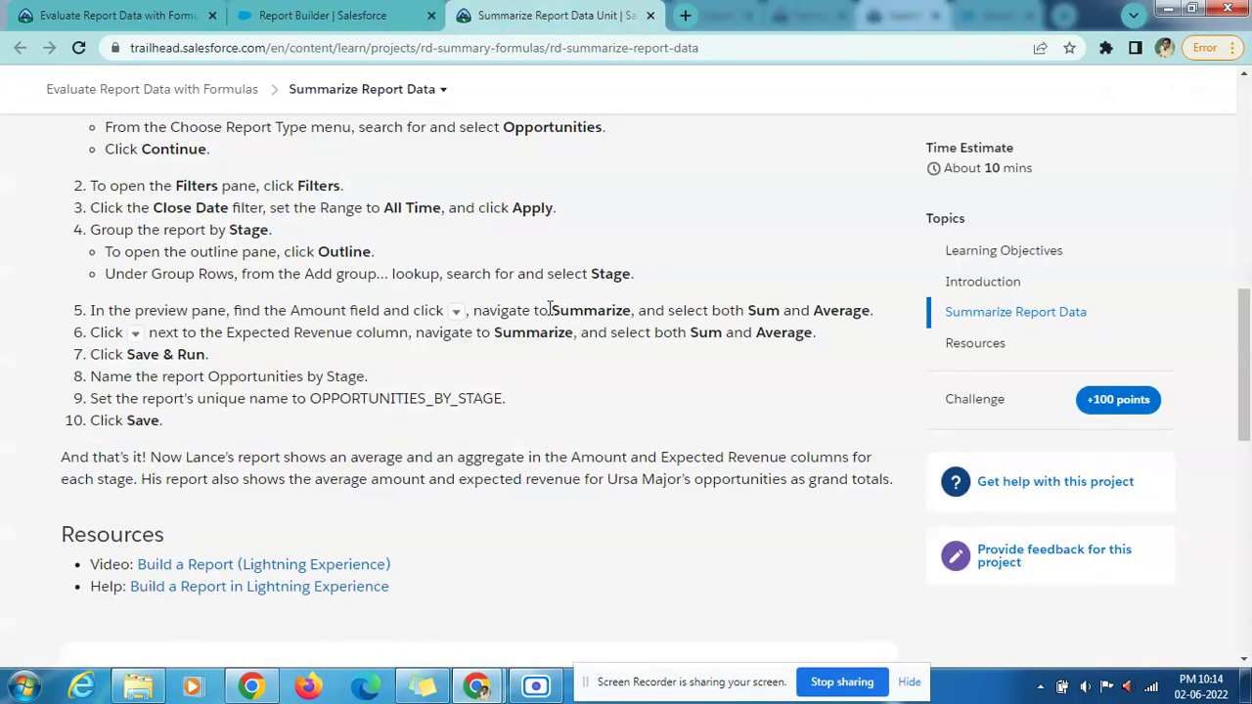
double_click(574, 310)
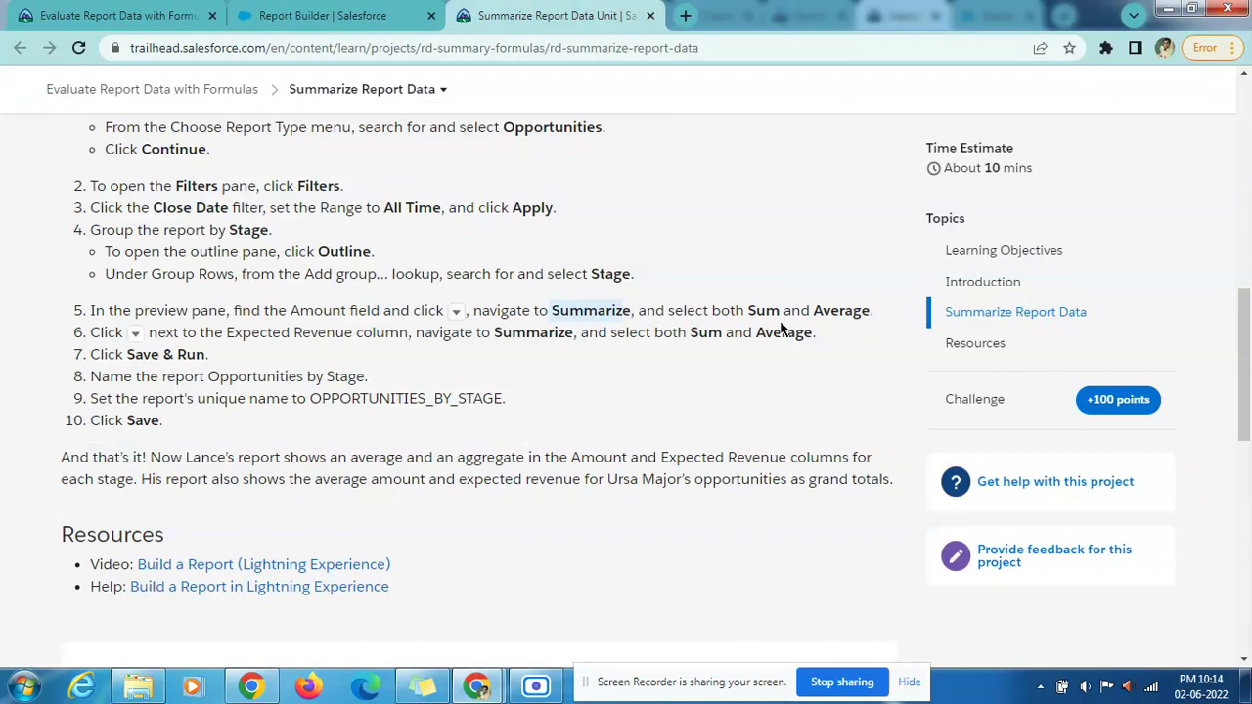
left_click(301, 8)
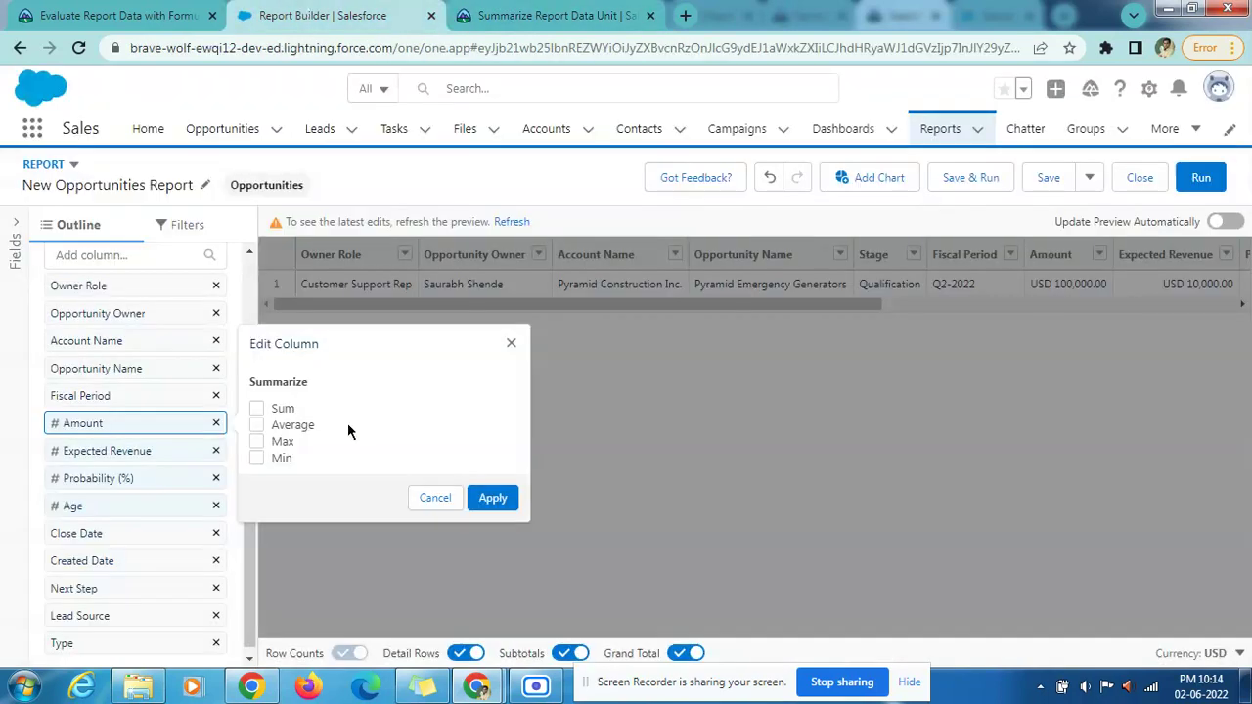
left_click(286, 409)
left_click(292, 426)
left_click(542, 11)
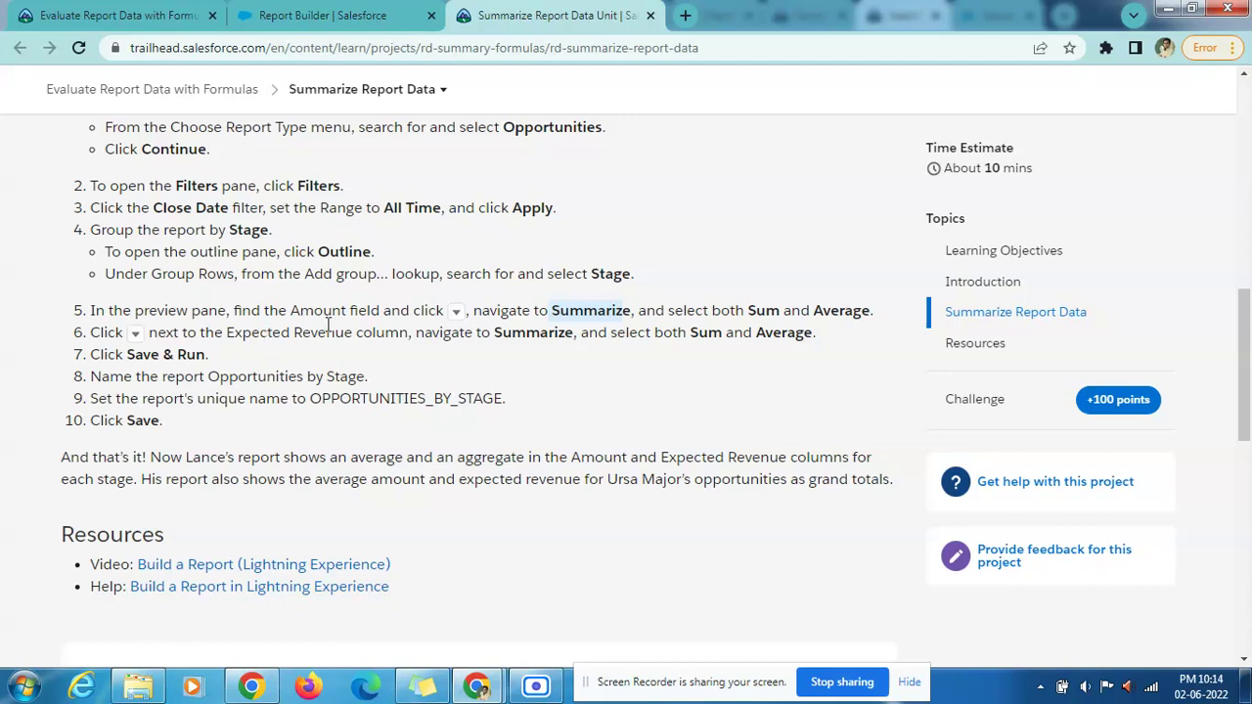
left_click(323, 14)
left_click(493, 499)
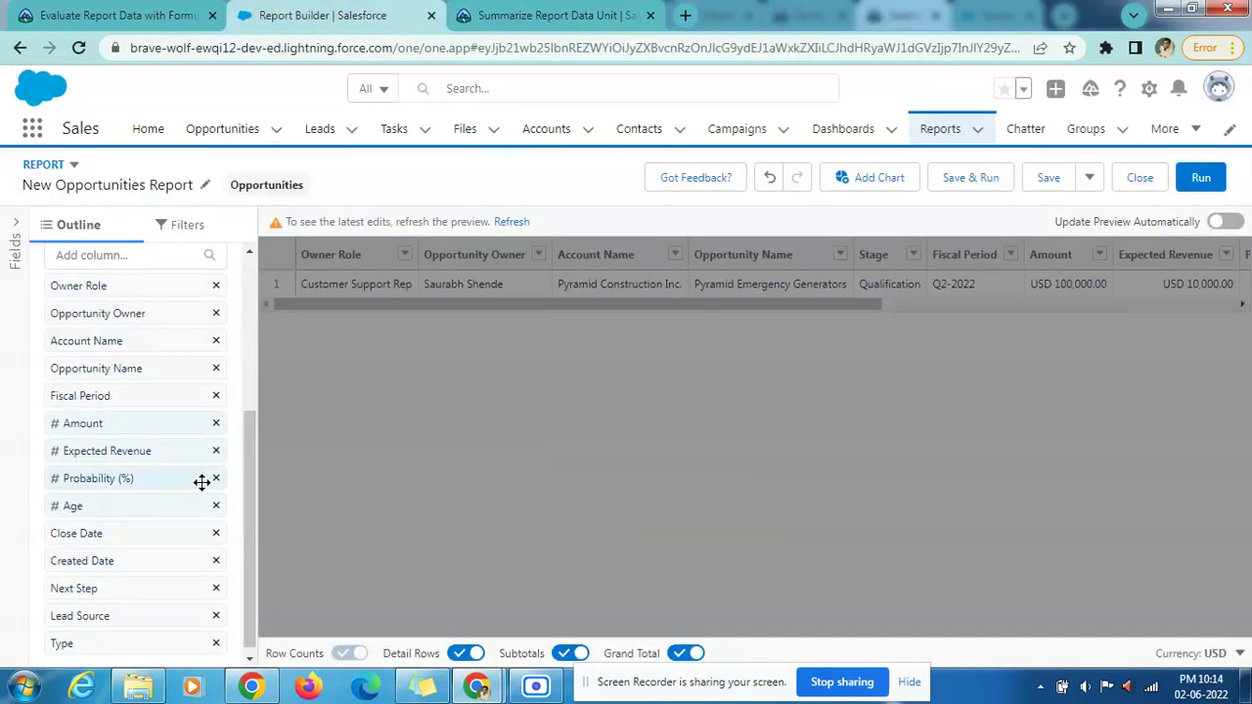
- Bring up the Summarize options for the Expected Revenue column
left_click(157, 452)
left_click(478, 10)
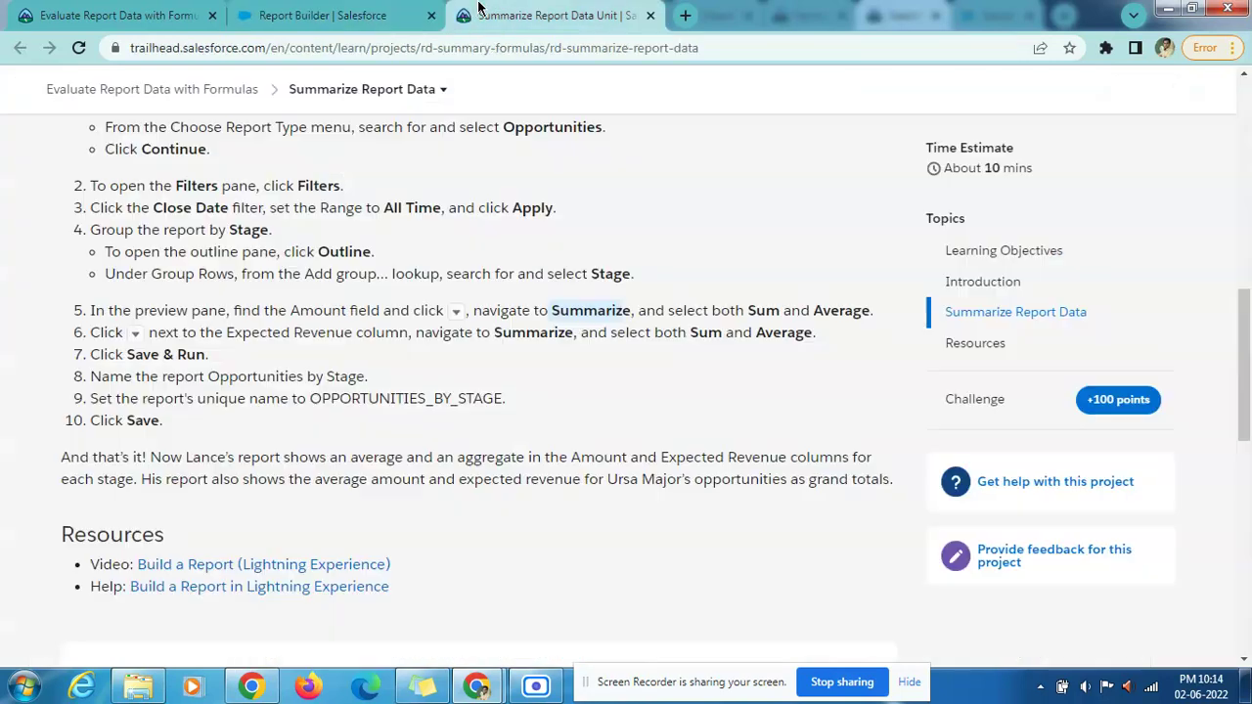
left_click(349, 8)
- Apply Sum and Average summaries to the Expected Revenue column
left_click(294, 436)
left_click(306, 454)
left_click(499, 525)
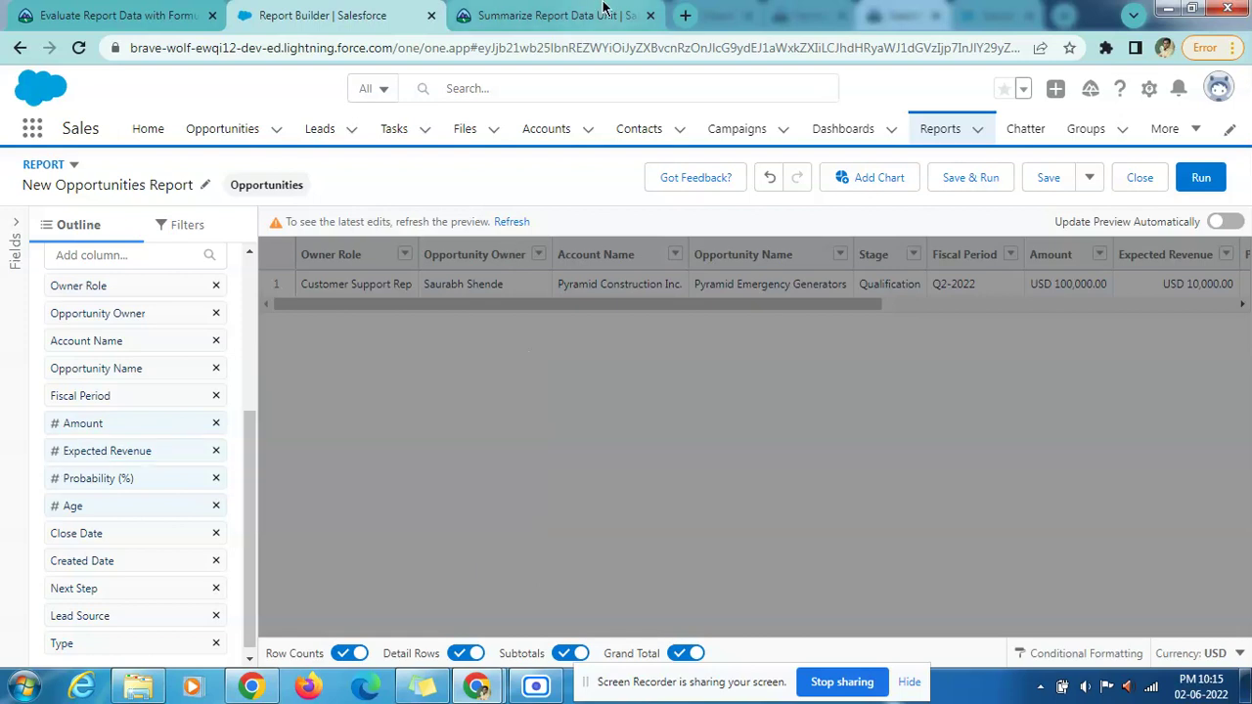
left_click(552, 14)
left_click(303, 15)
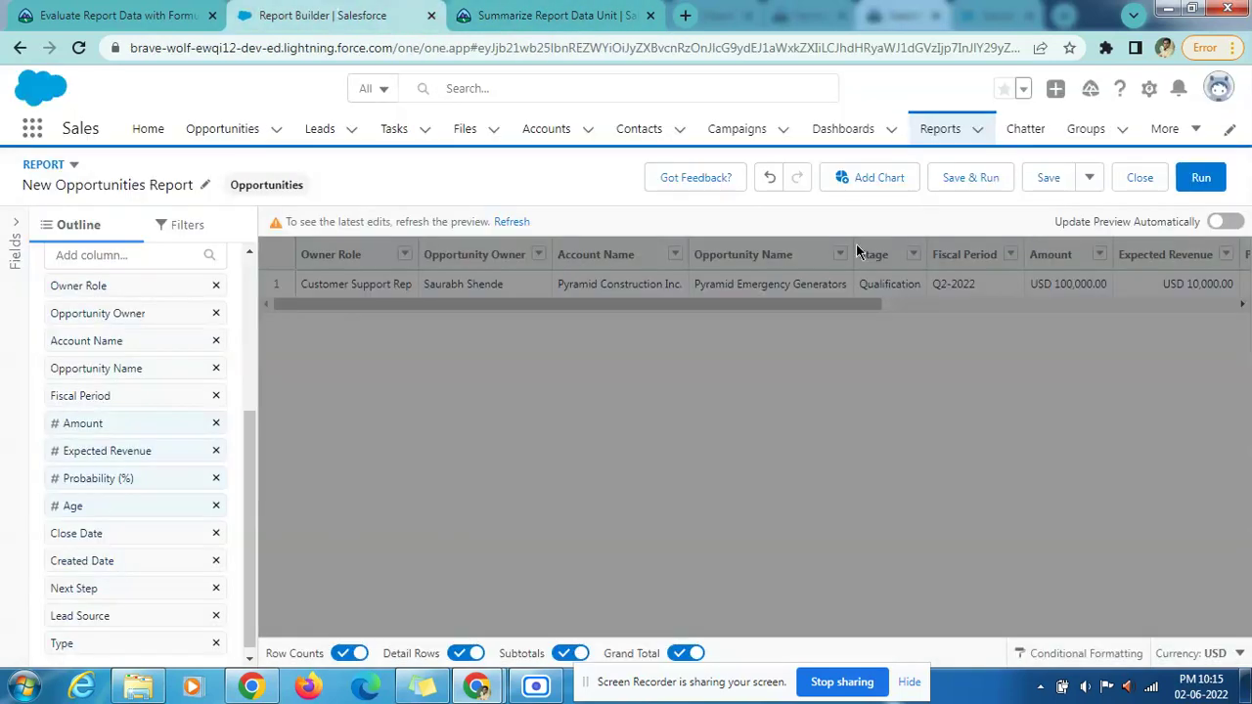
- Save and run as New Opportunities Report, then find the 'Opportunities by Stage' name
left_click(970, 179)
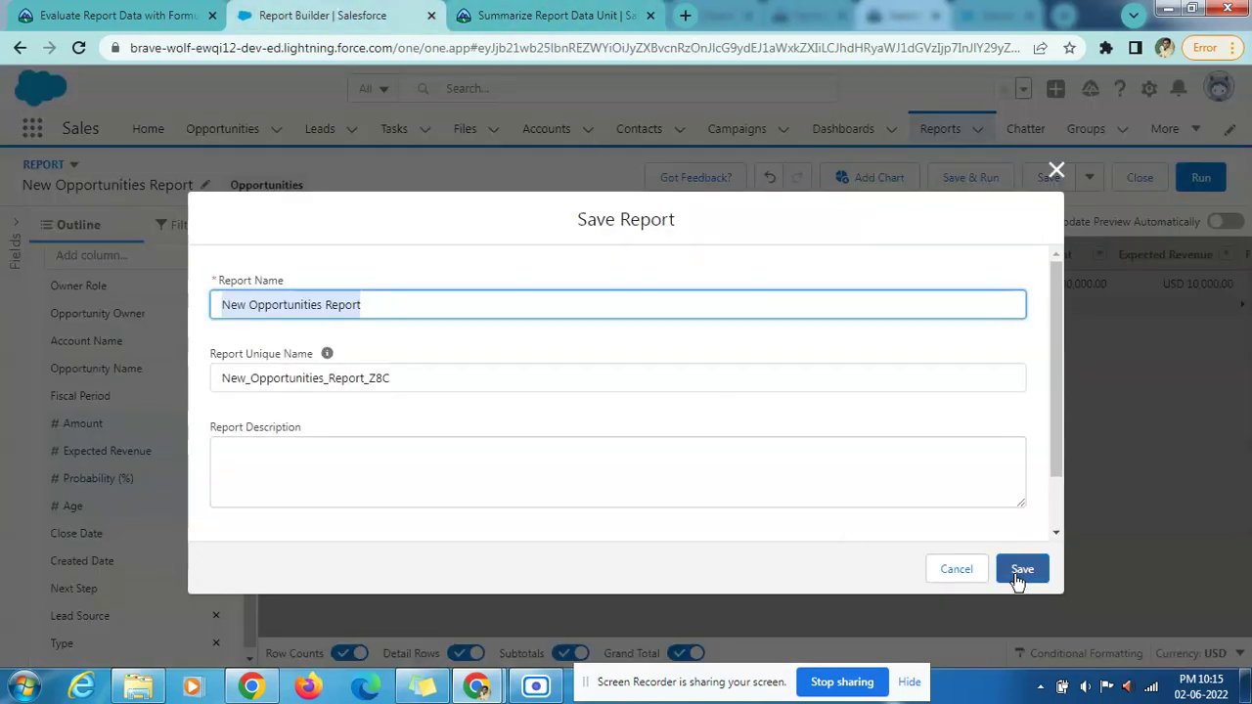
left_click(1010, 571)
left_click(538, 14)
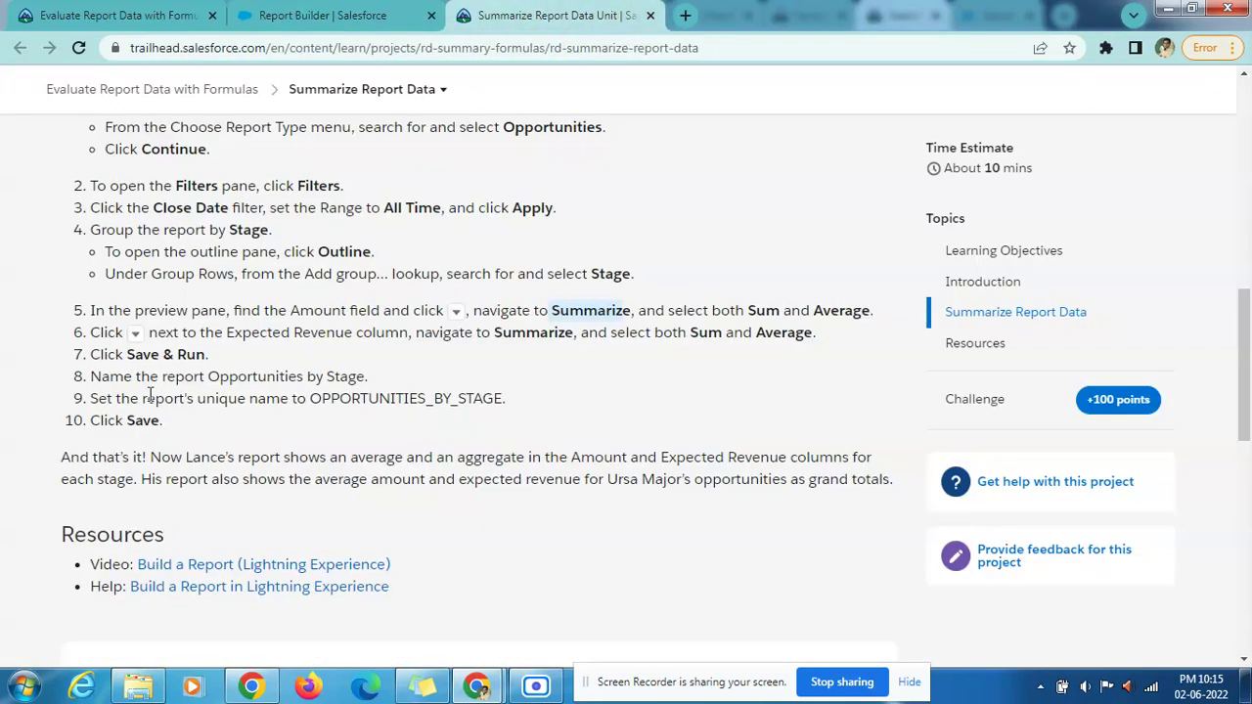
scroll(126, 391, "down", 1)
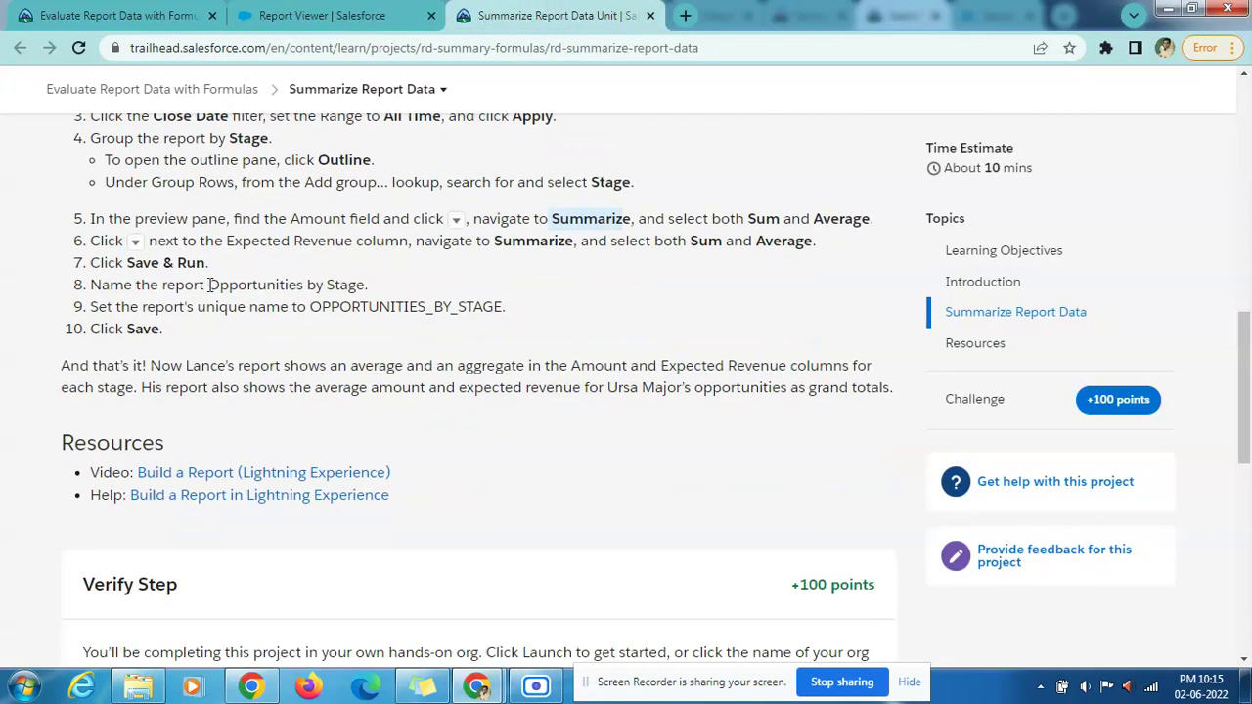
double_click(344, 284)
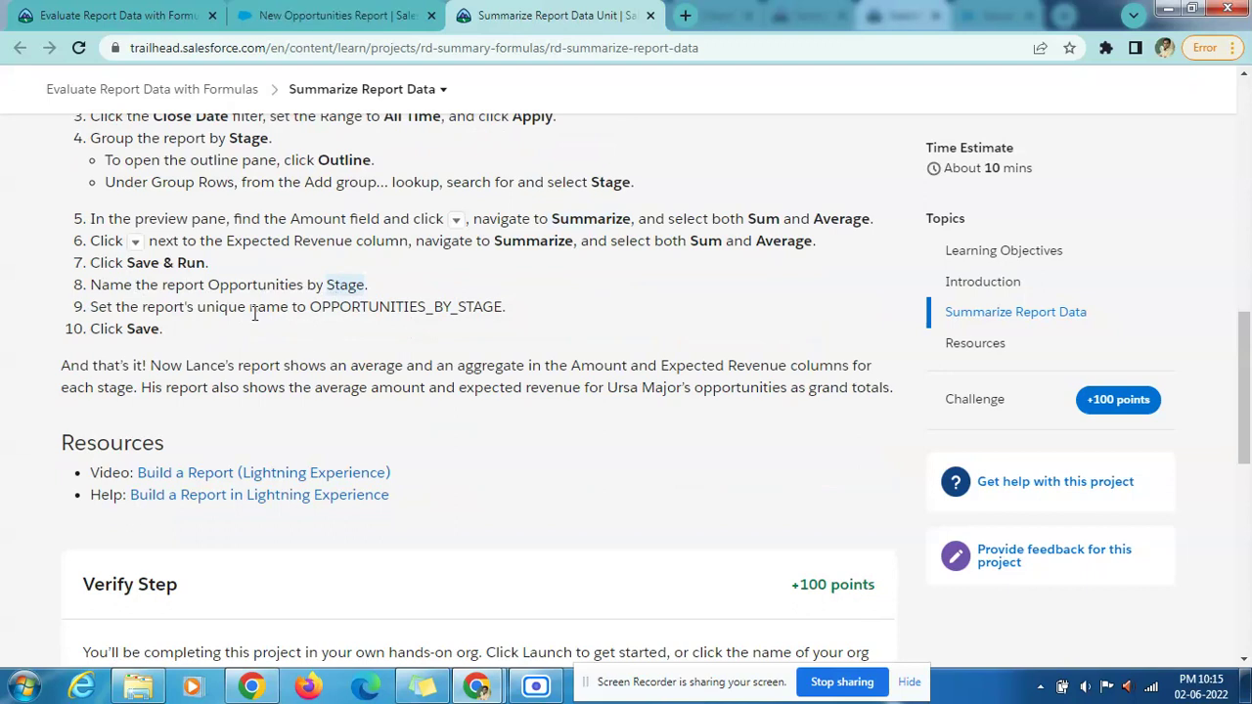
mouse_move(209, 283)
left_mouse_down()
mouse_move(362, 284)
mouse_move(209, 284)
left_mouse_up()
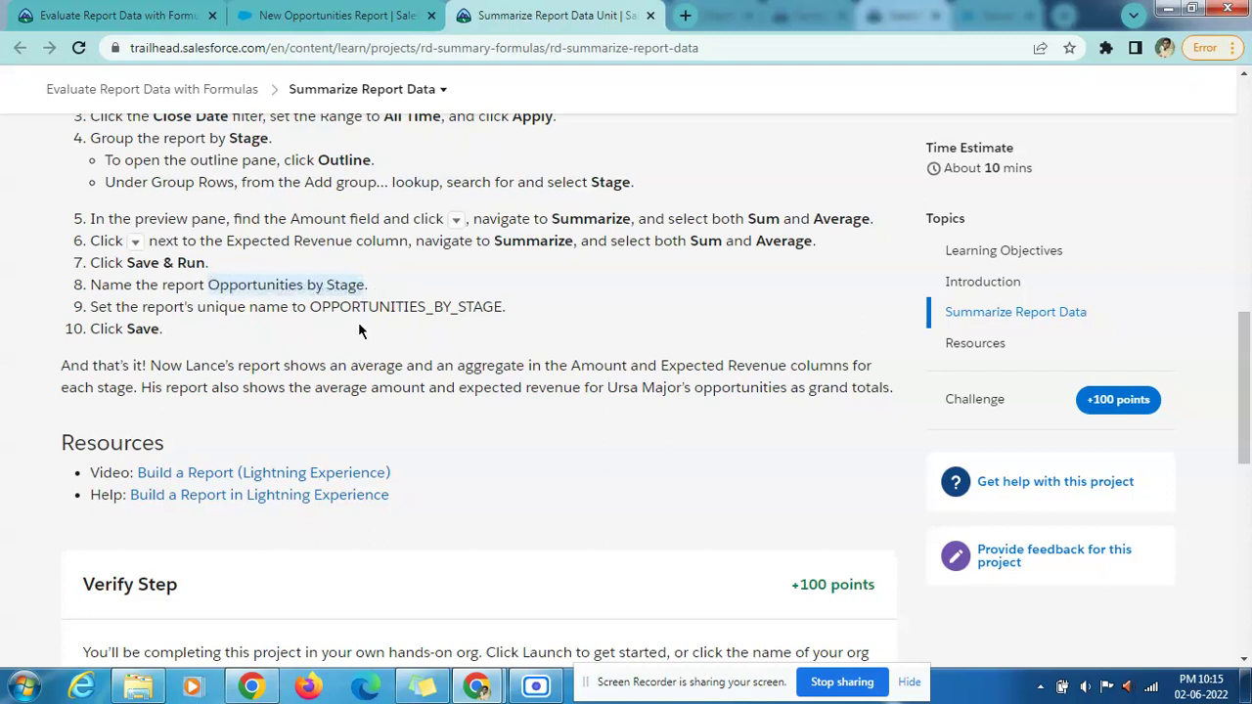
left_click(313, 12)
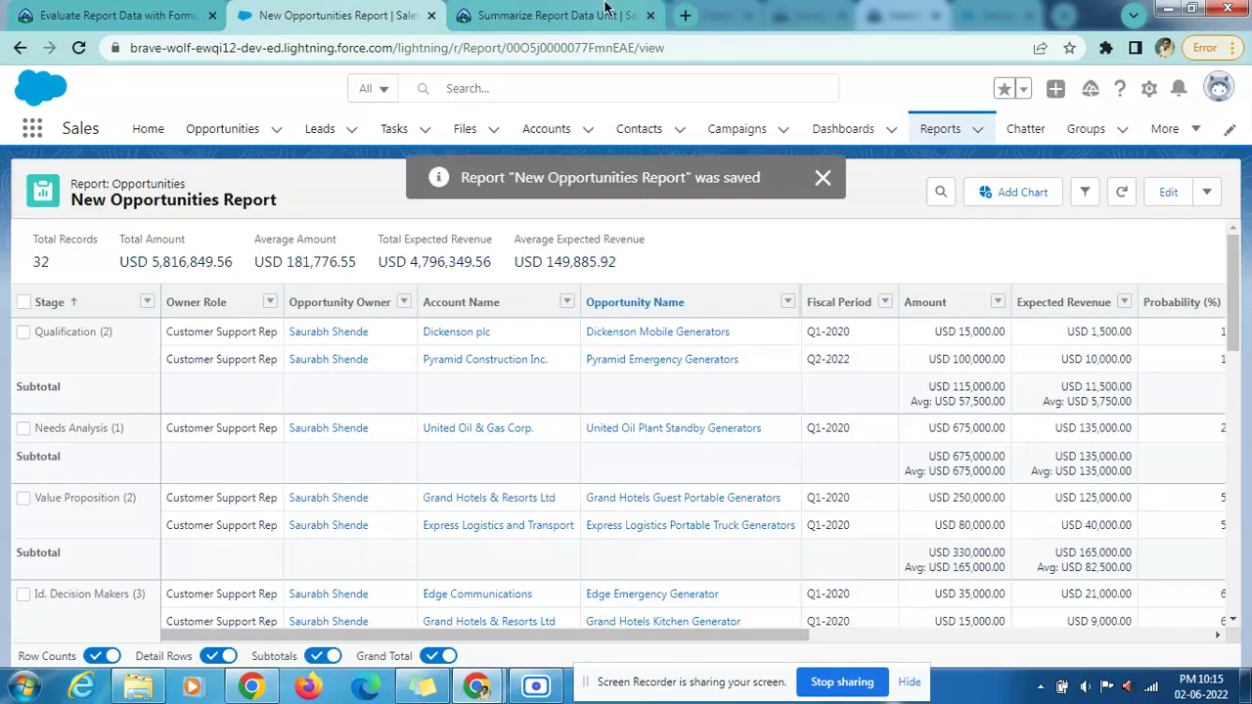
- Let the save finish, review the Stage-grouped report, and reopen it for editing
left_click(547, 14)
left_click(316, 10)
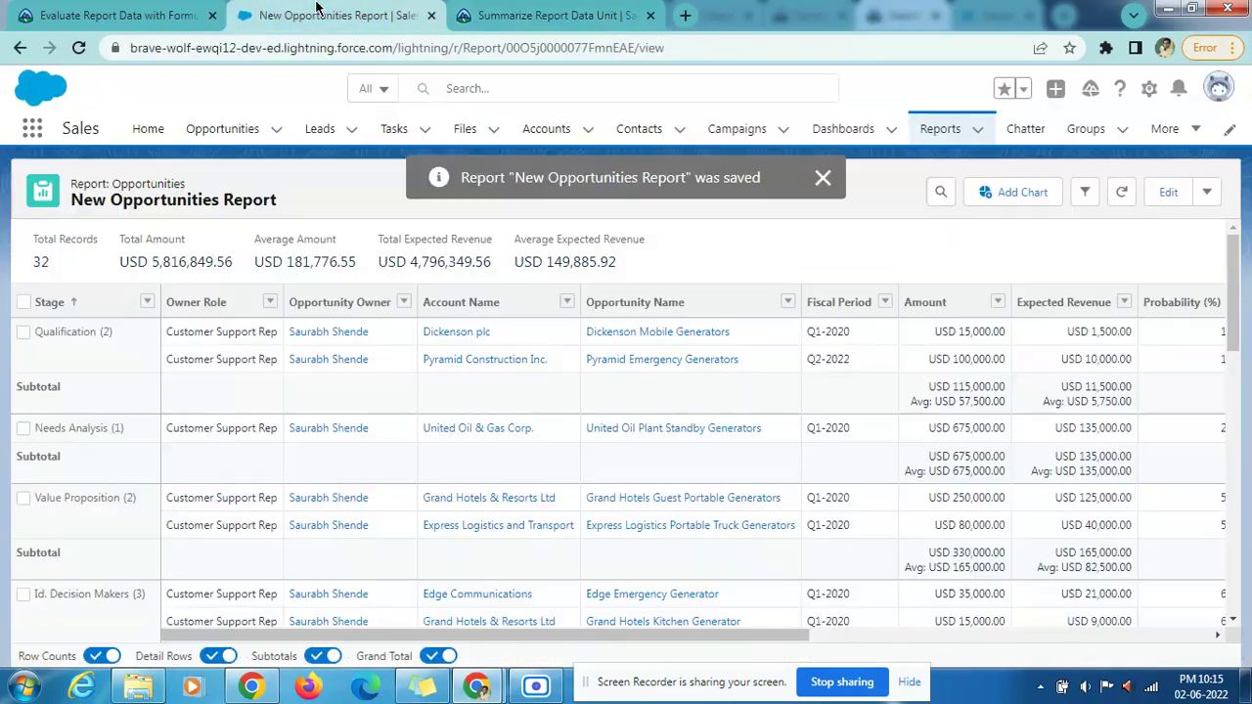
left_click(551, 12)
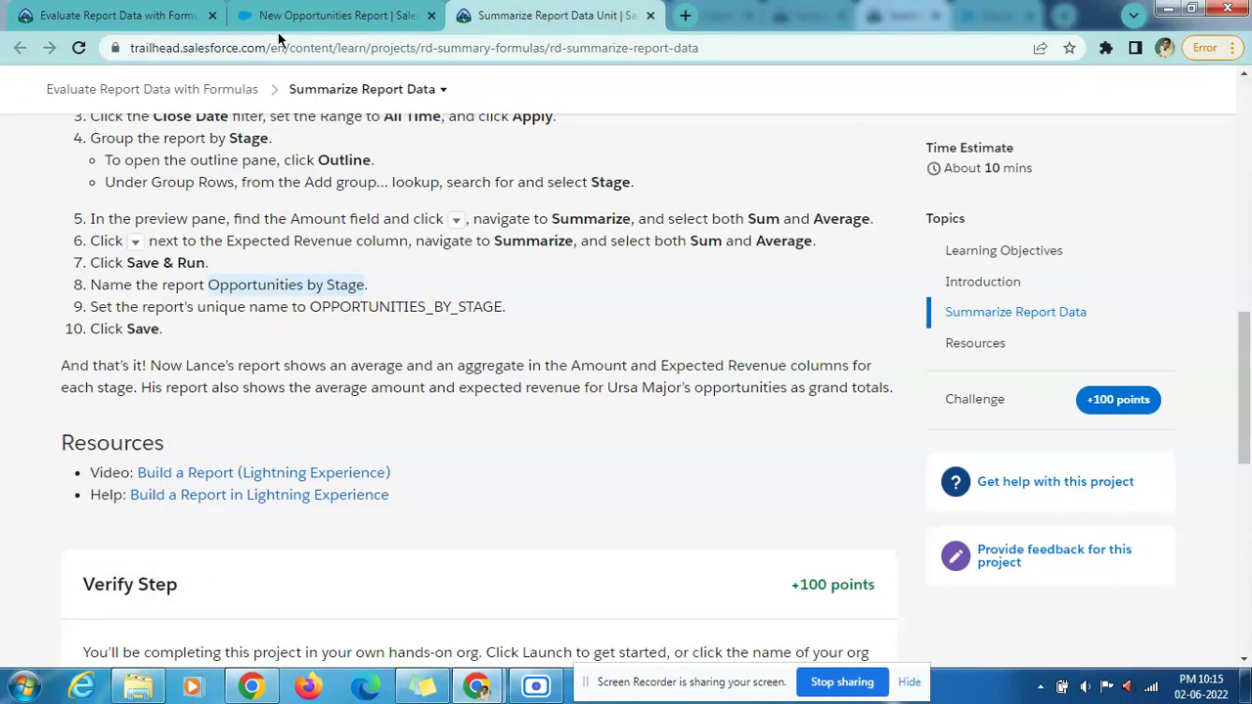
left_click(323, 15)
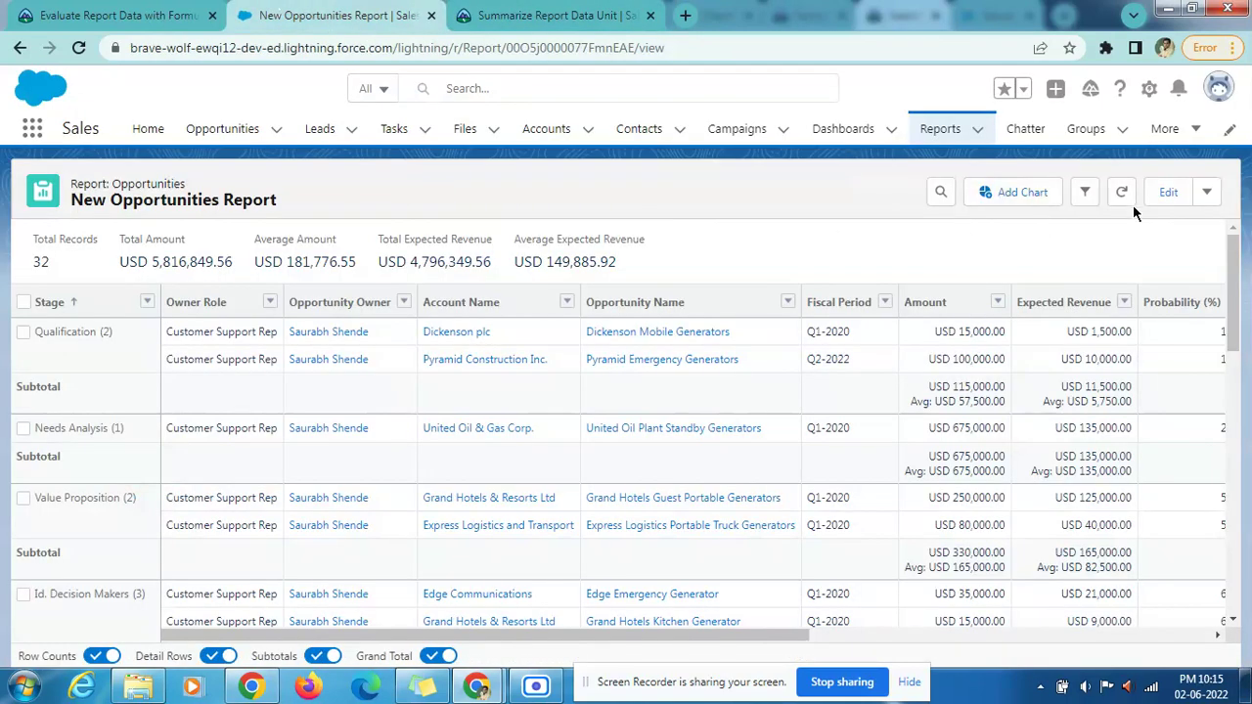
left_click(1166, 194)
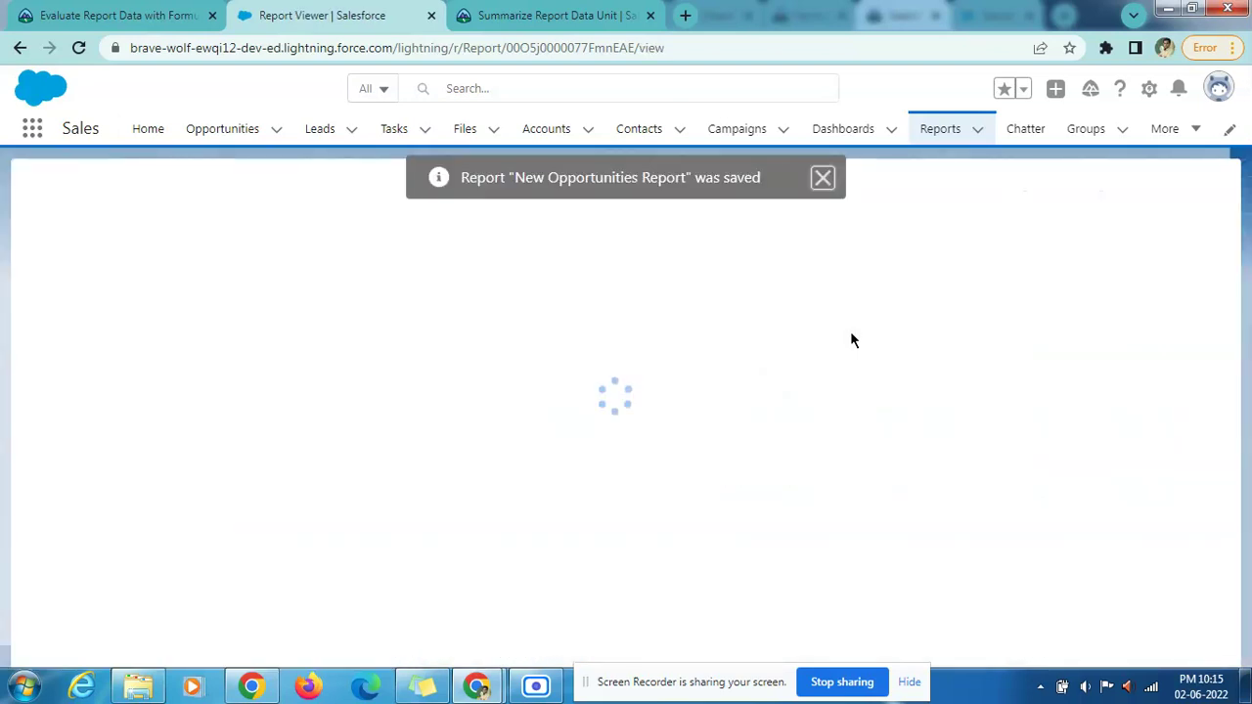
- Rename the report to 'Opportunities by Stage', save and run it, then return to Trailhead
left_click(824, 183)
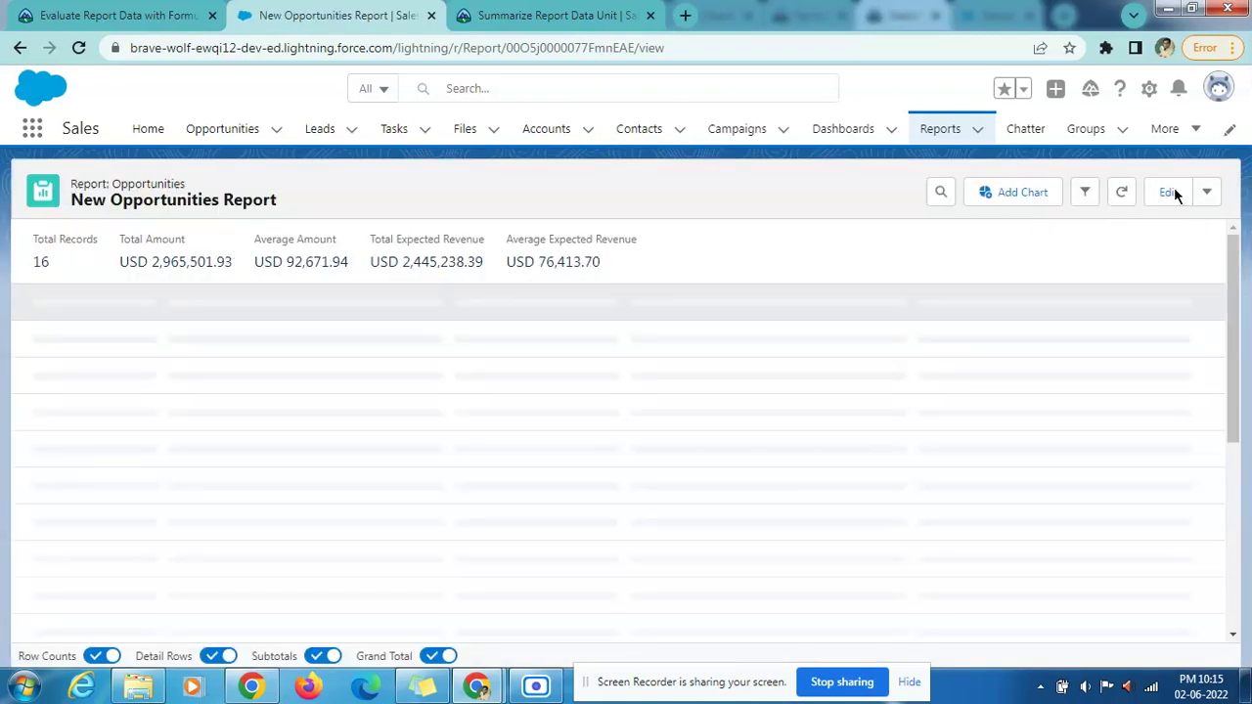
left_click(1169, 193)
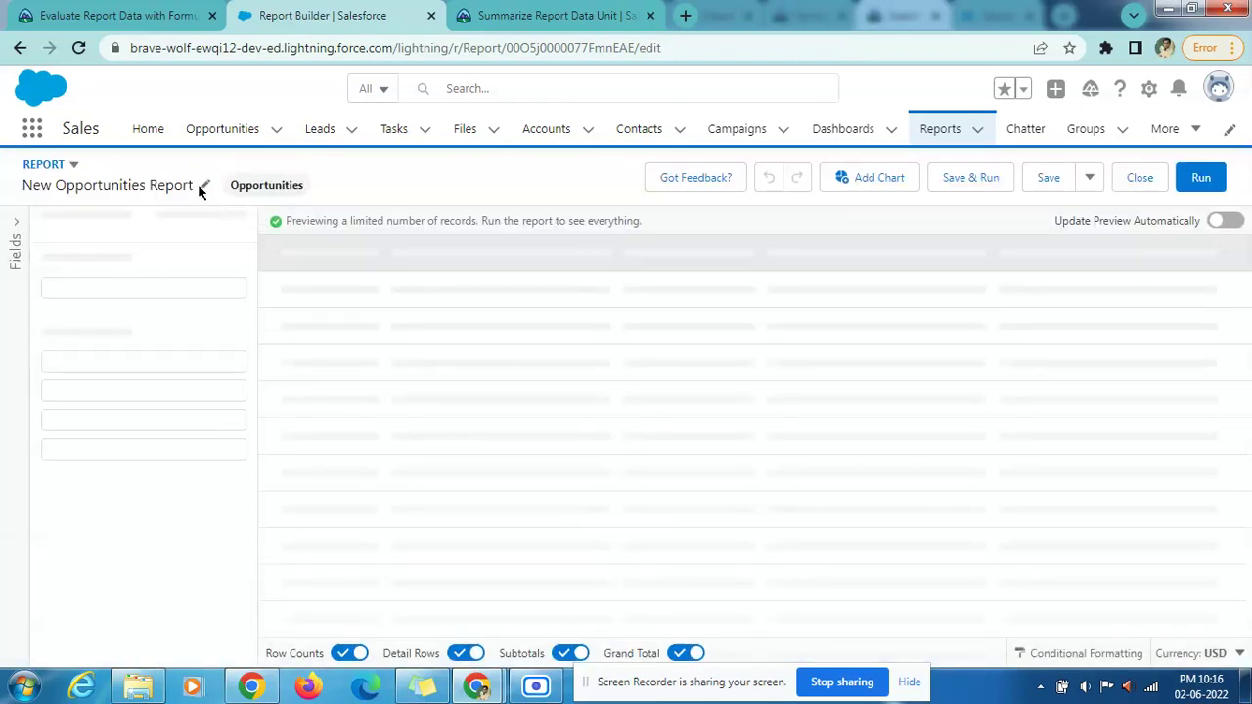
left_click(203, 185)
key("ctrl+a")
type("Opportunities by Stage")
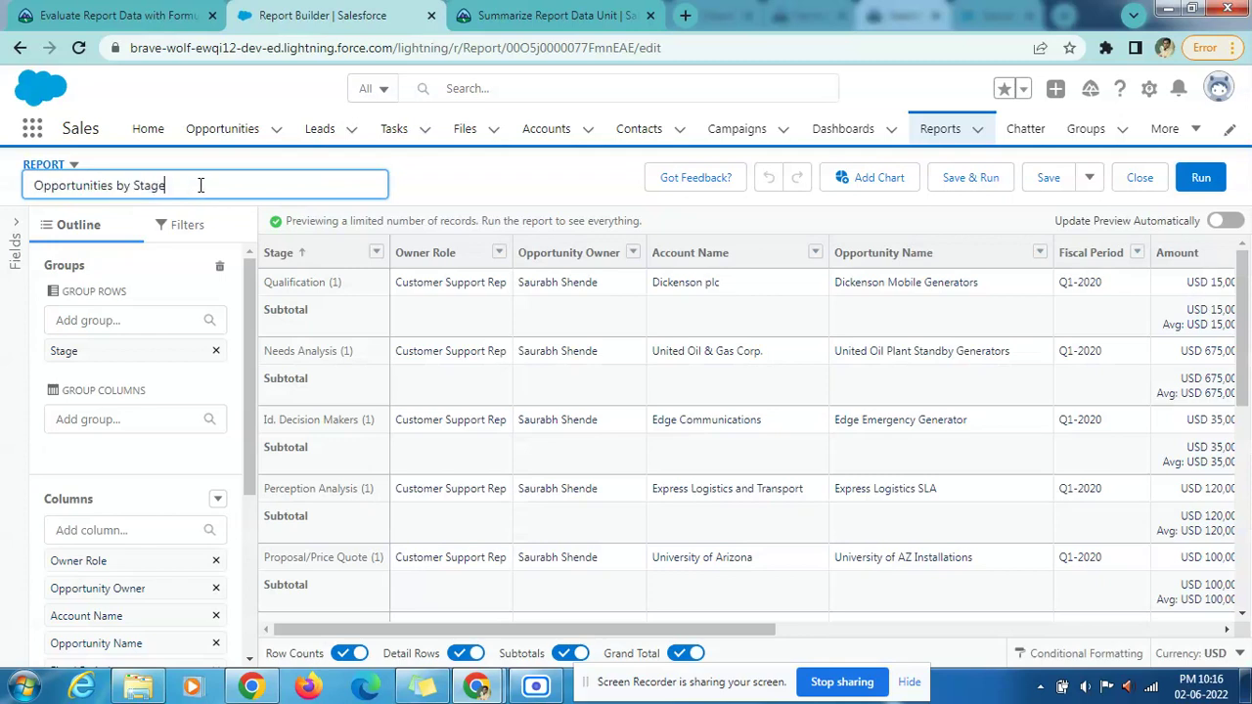
left_click(570, 191)
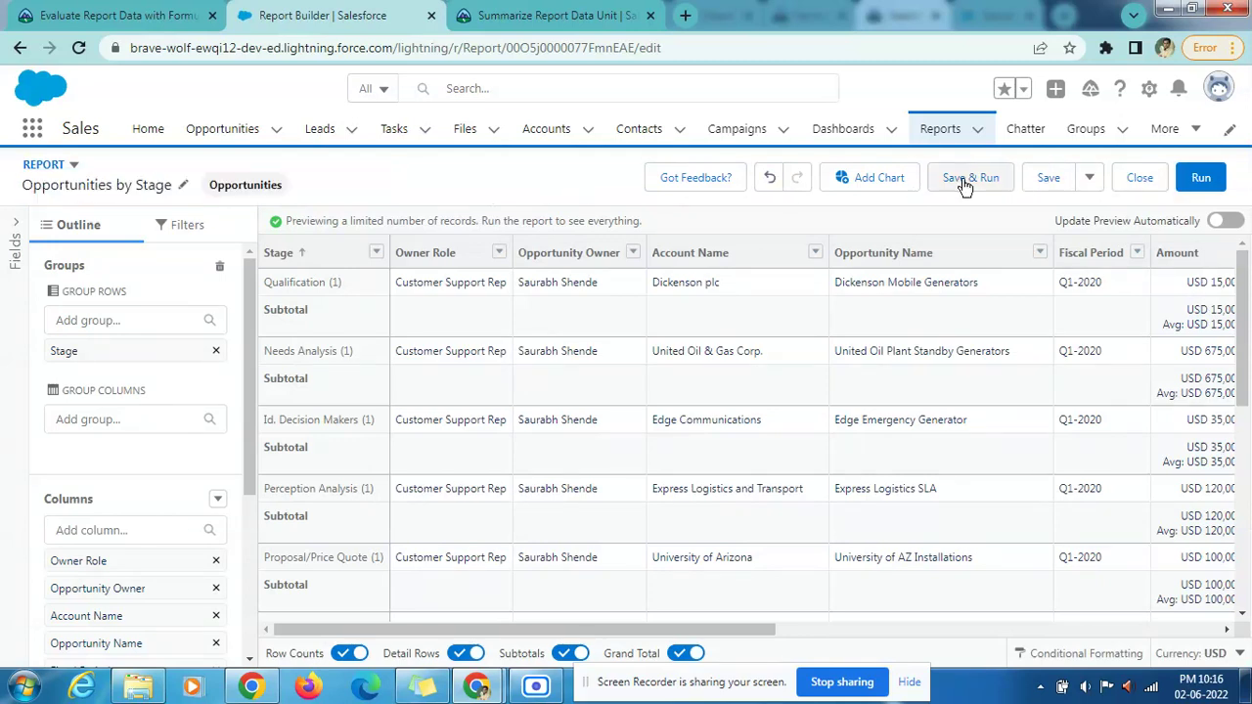
left_click(965, 180)
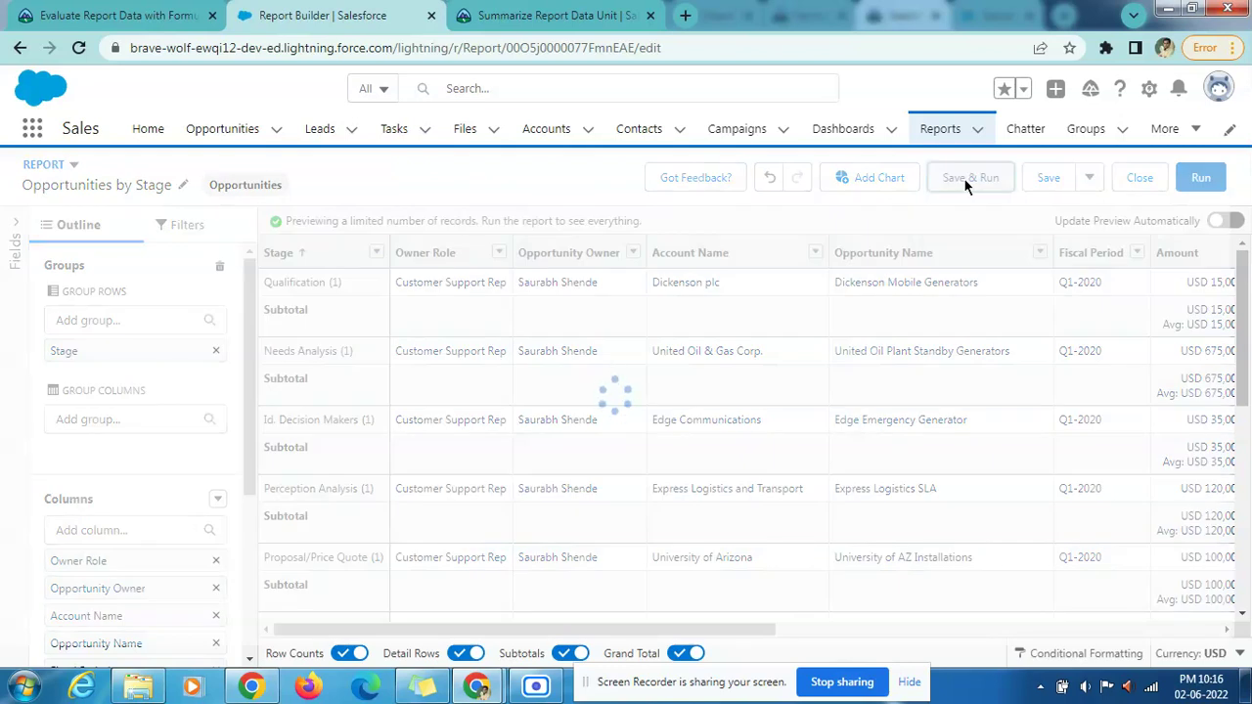
left_click(526, 15)
scroll(161, 382, "down", 4)
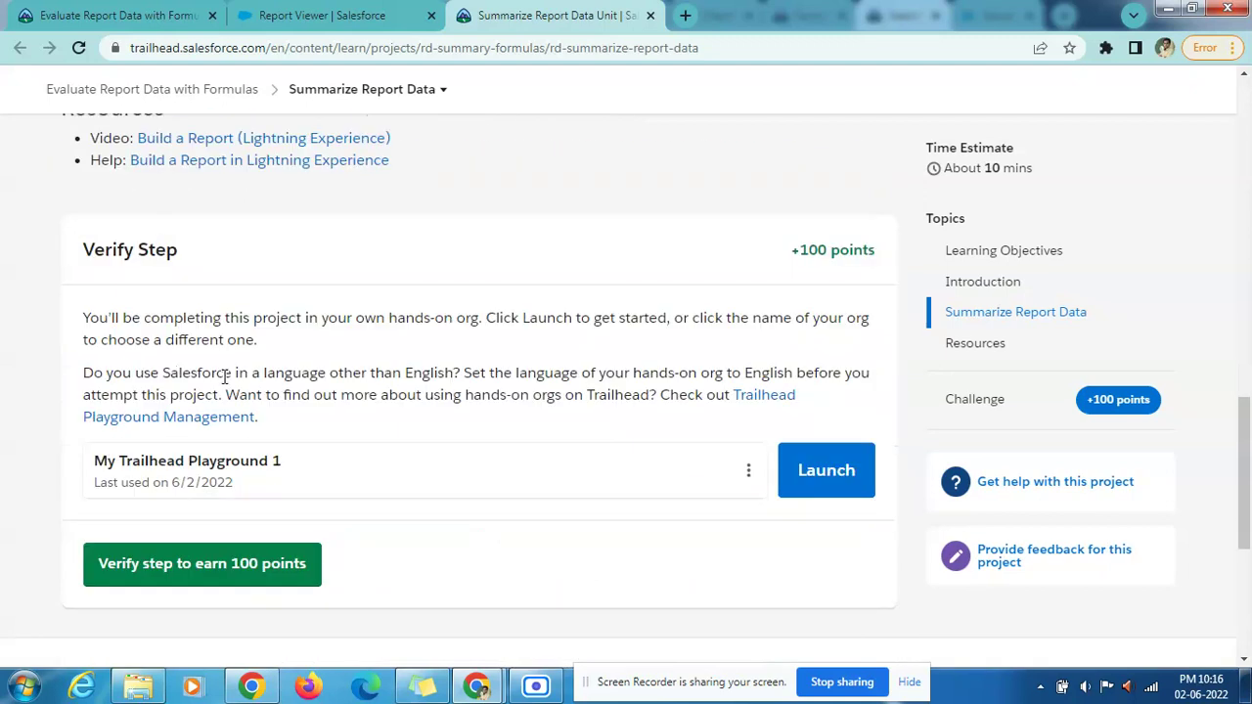
- Have Trailhead verify the challenge step to earn the 100 points
left_click(238, 528)
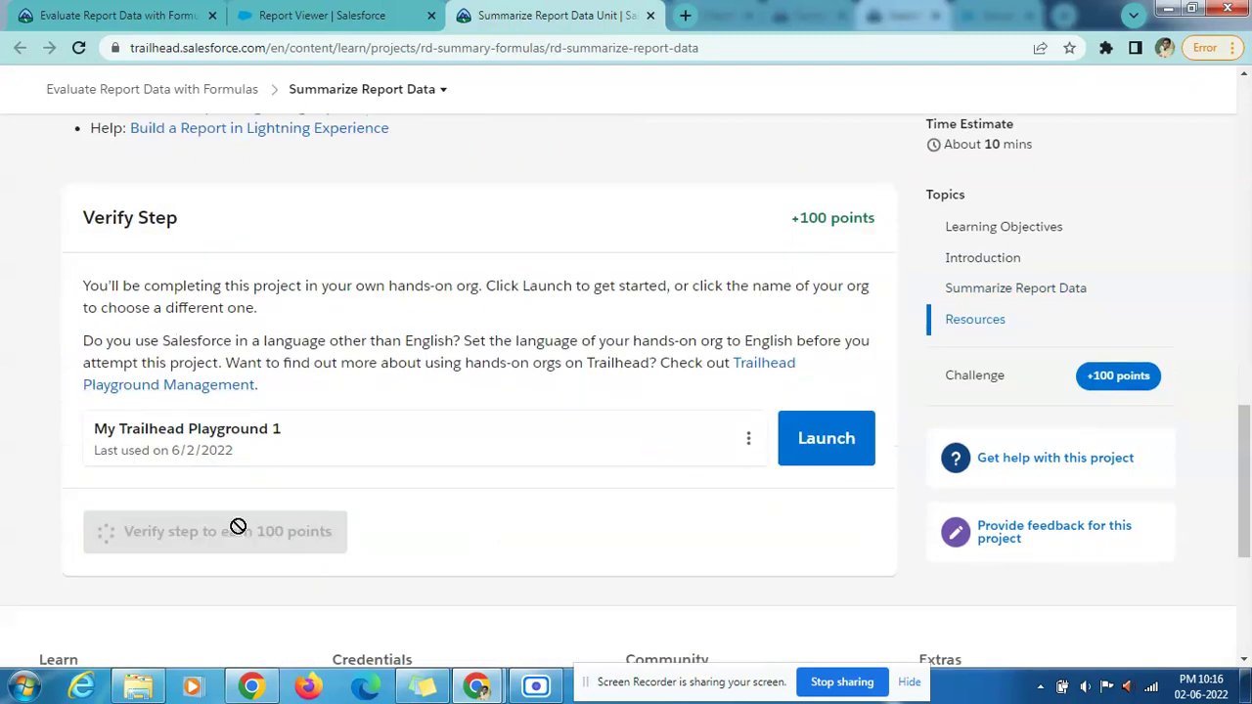